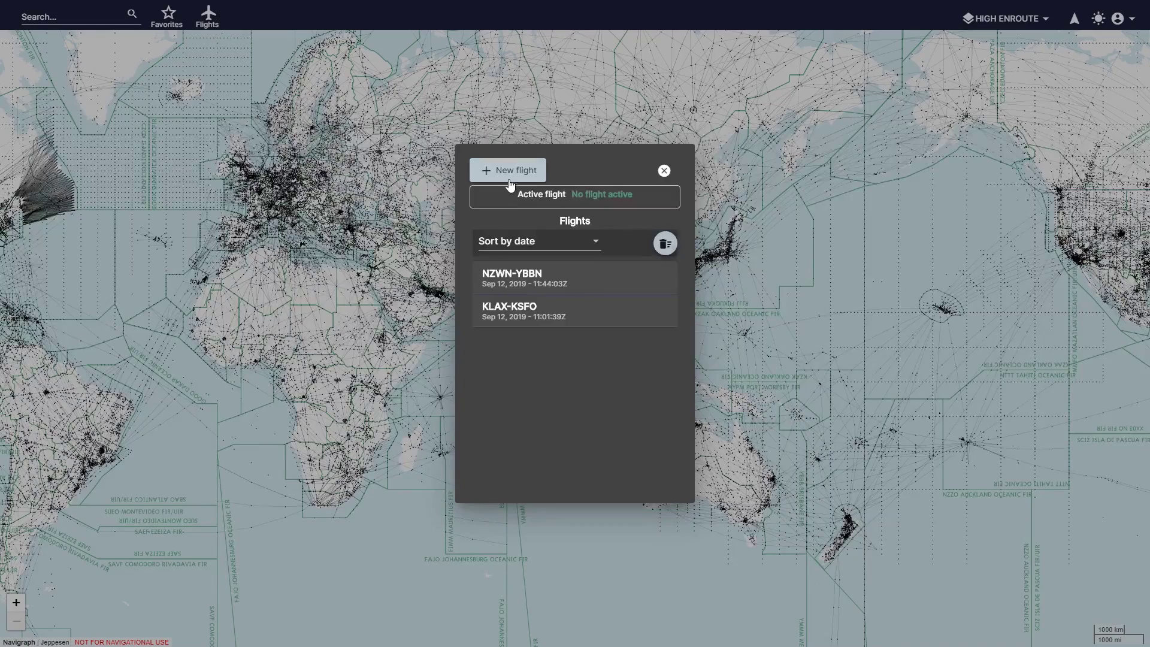
# Step: Start a new flight in Standard IFR chart mode with NZWN (Wellington Intl) as the origin airport
pyautogui.click(509, 180)
pyautogui.click(576, 257)
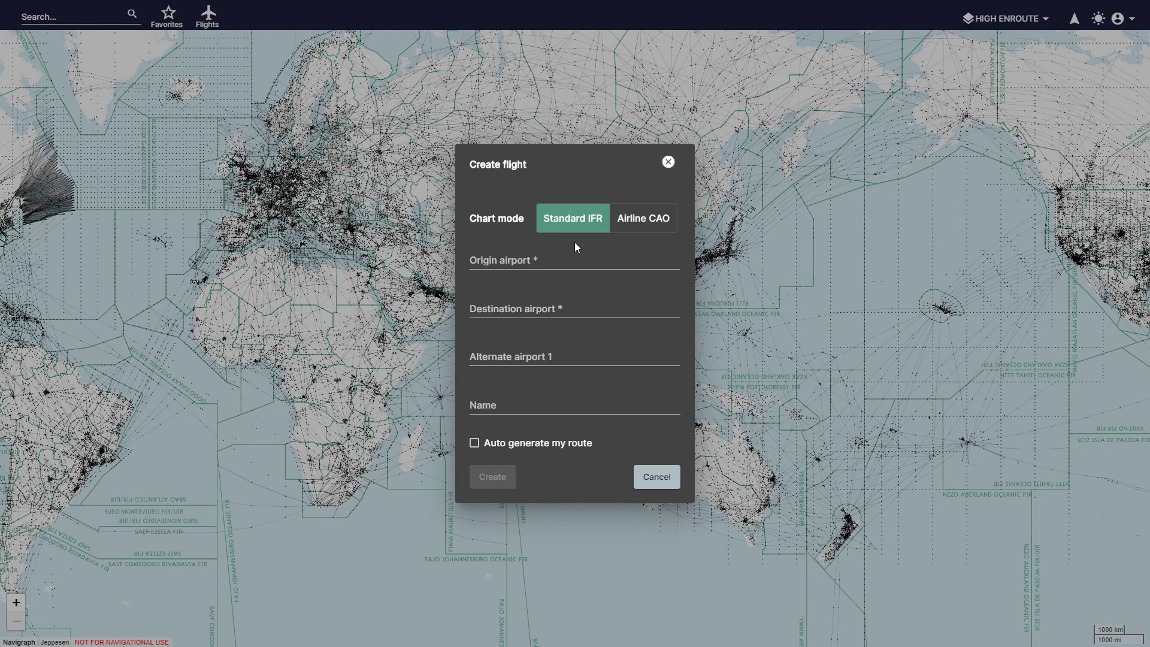
pyautogui.click(568, 257)
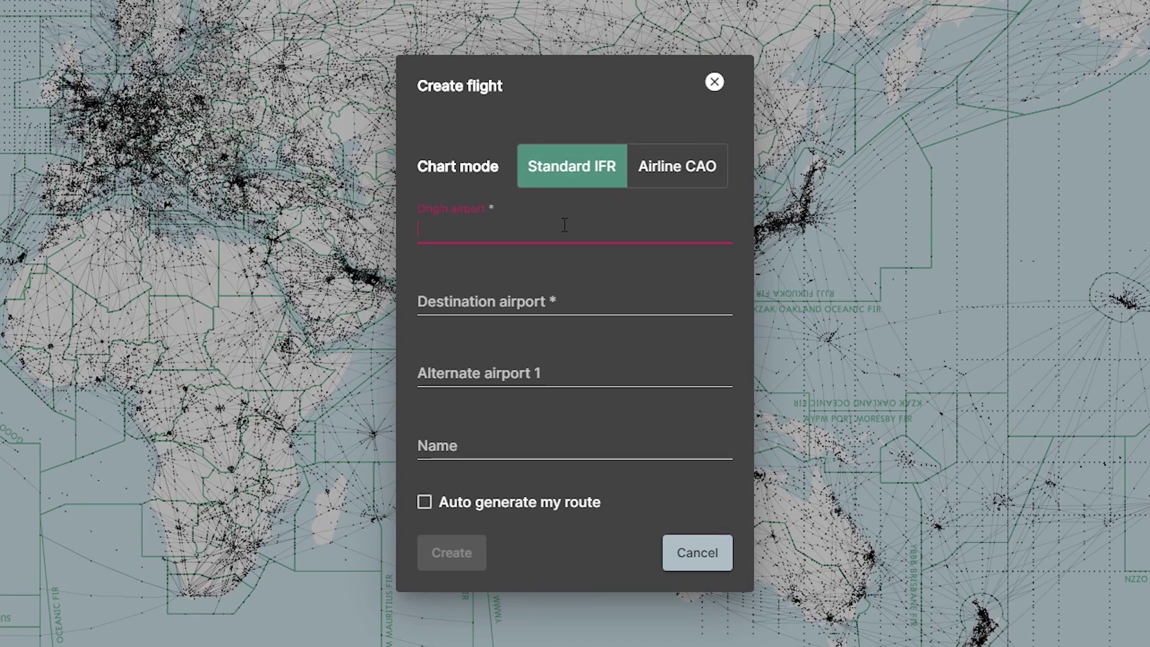
pyautogui.write('nzwn')
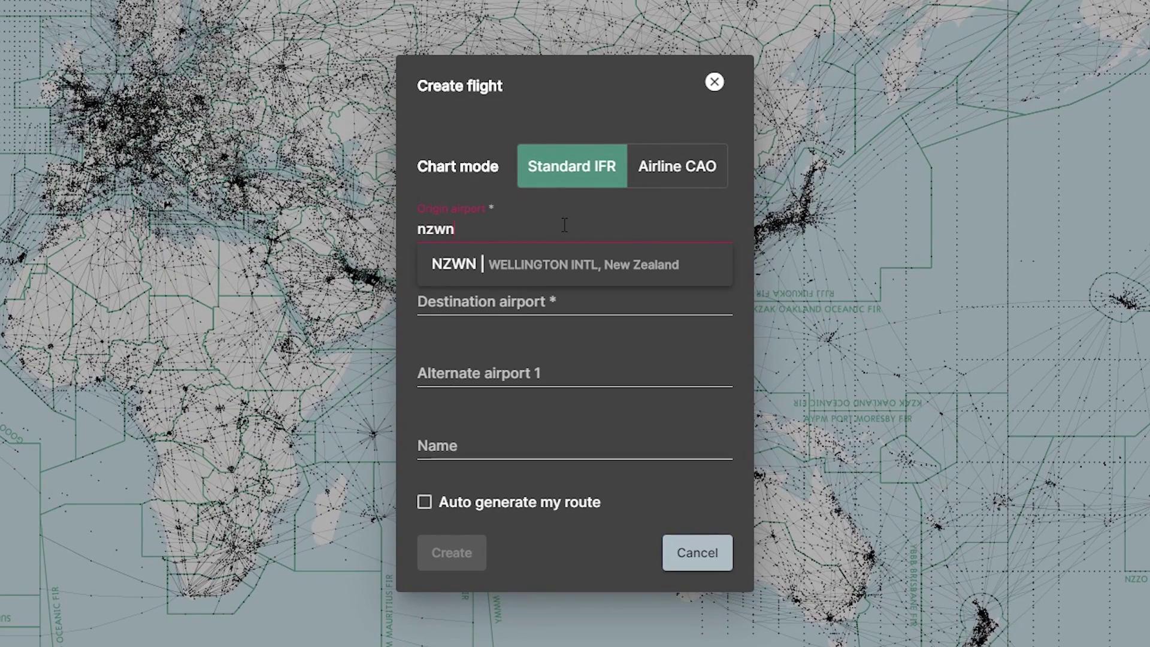
pyautogui.click(533, 265)
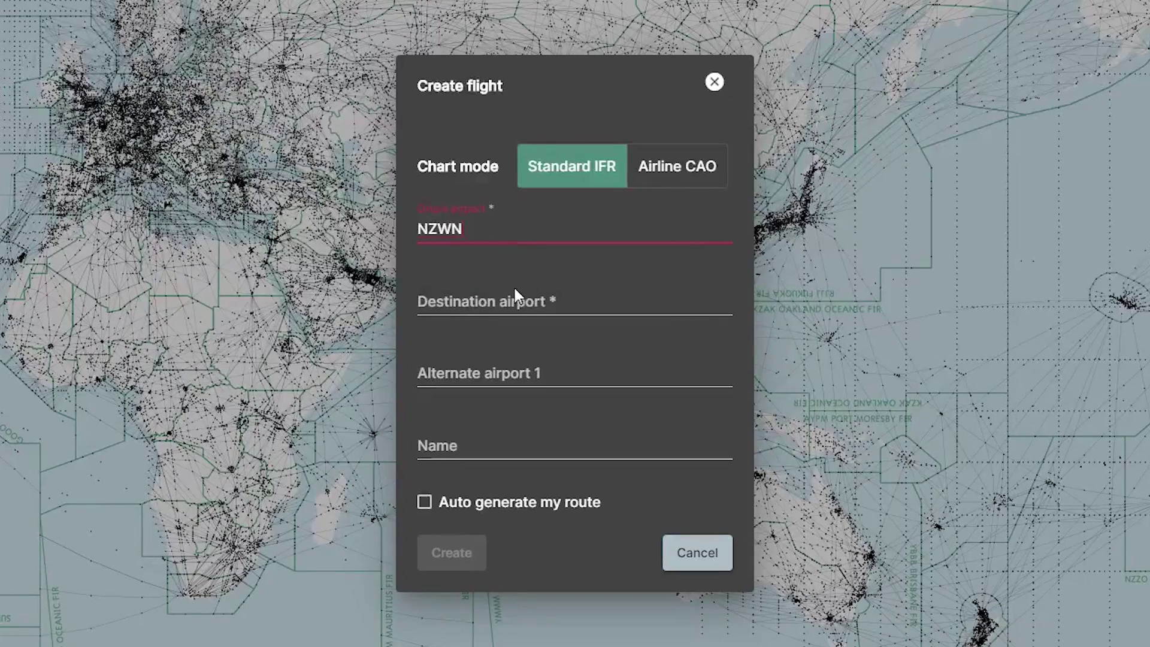
# Step: Set the destination airport to YBBN (Brisbane Intl) and enable automatic route generation
pyautogui.click(512, 294)
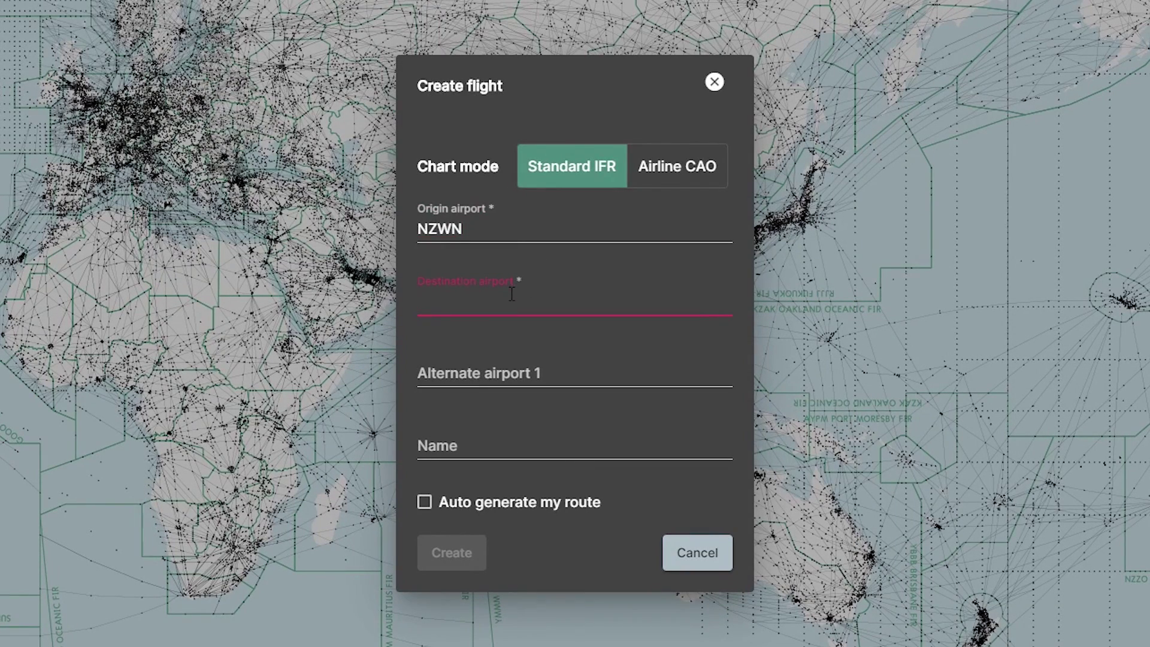
pyautogui.write('ybbn')
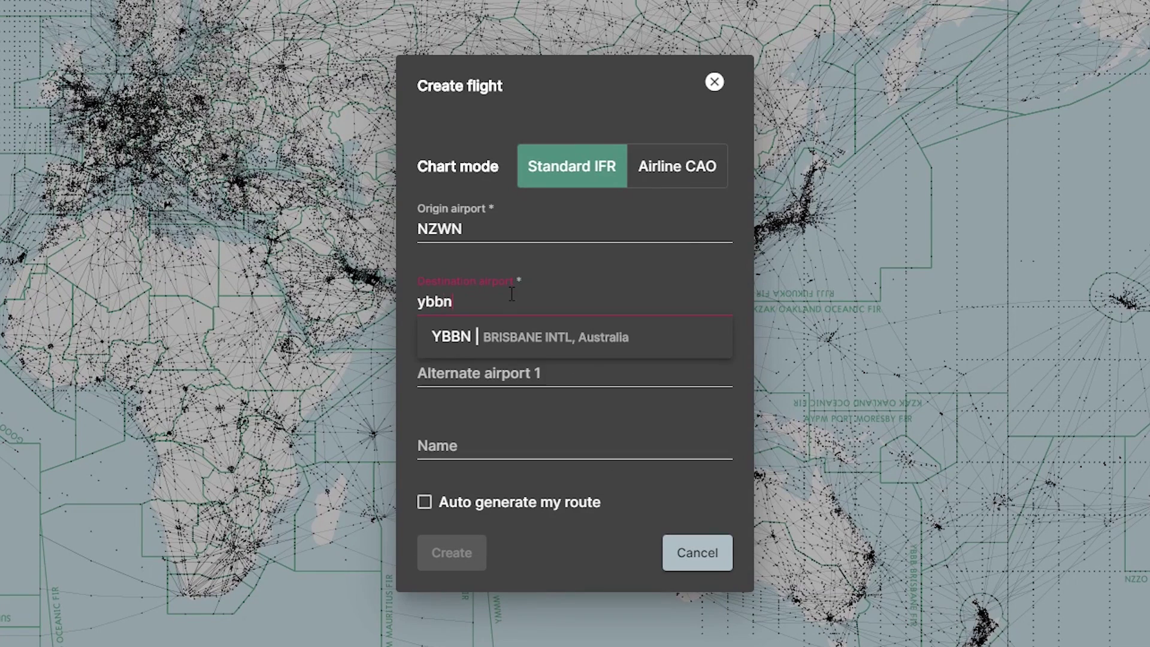
pyautogui.click(505, 340)
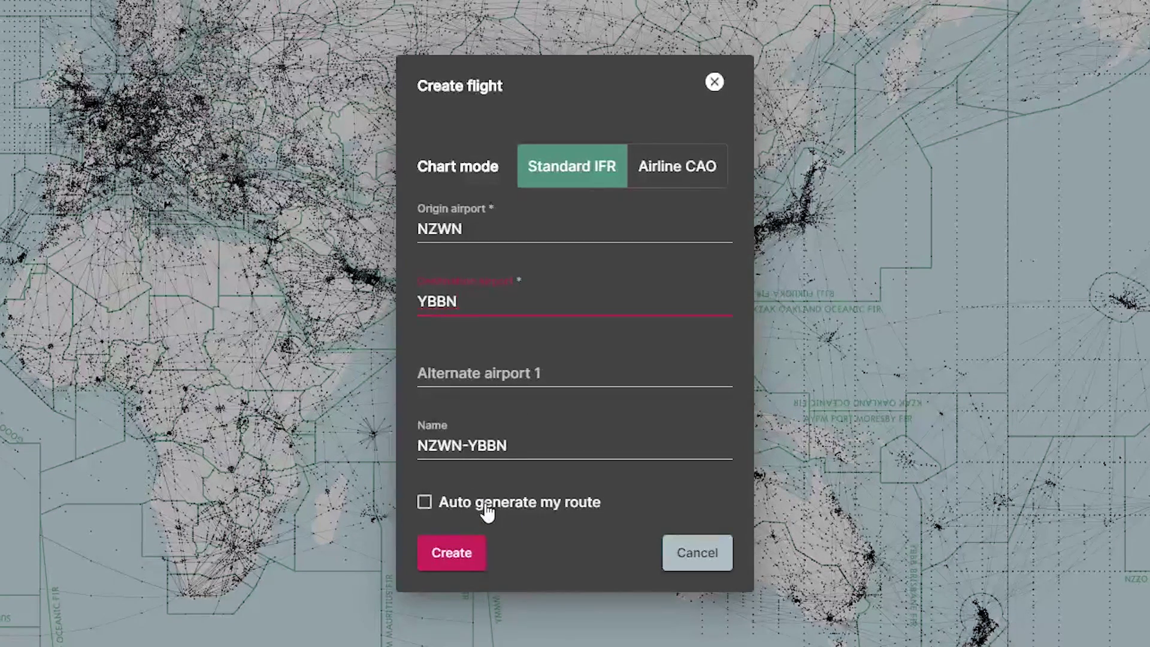
pyautogui.click(441, 504)
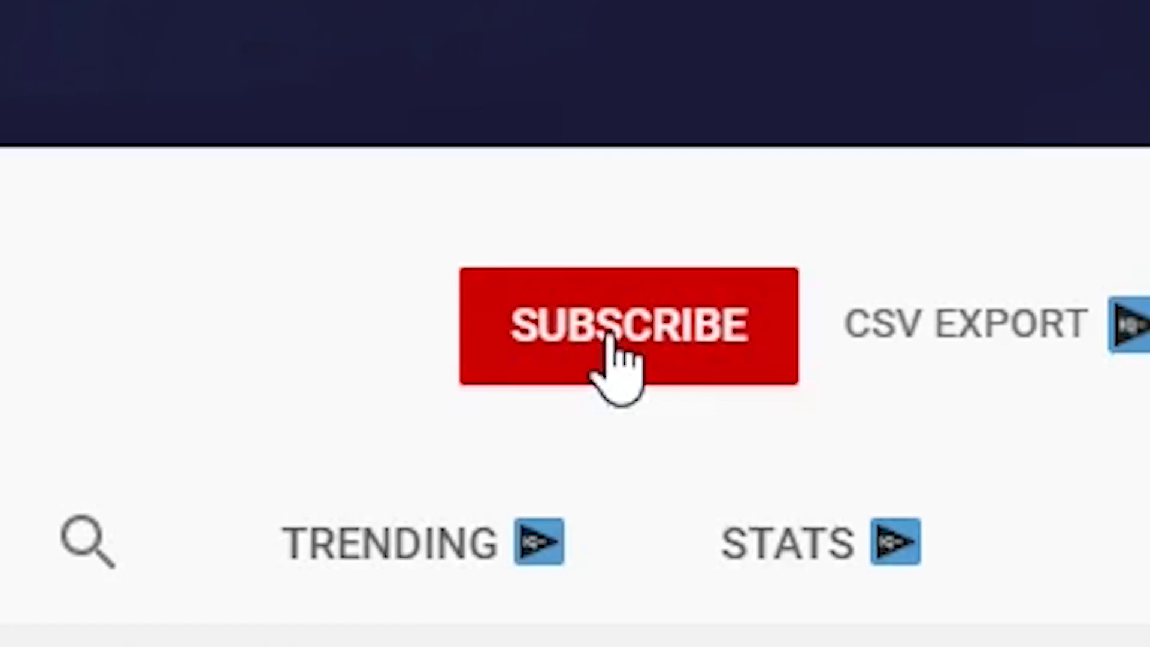
pyautogui.click(846, 227)
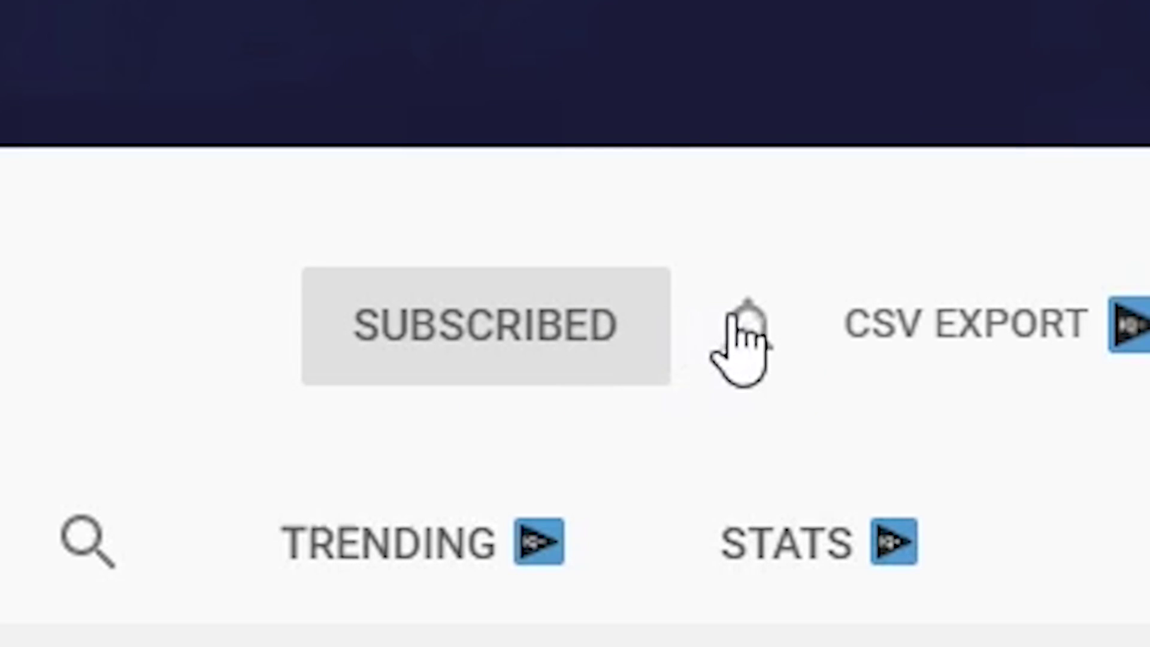
pyautogui.click(768, 328)
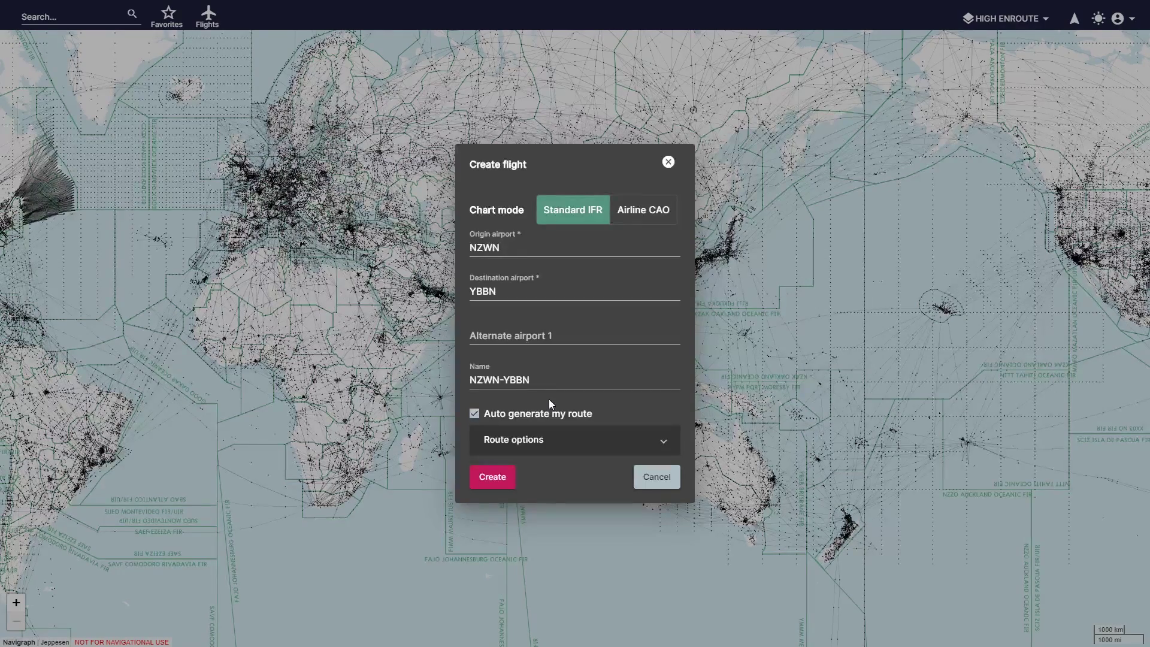
# Step: Create the NZWN-YBBN flight and view its route on the map from Brisbane to the departure segment near Wellington
pyautogui.click(493, 477)
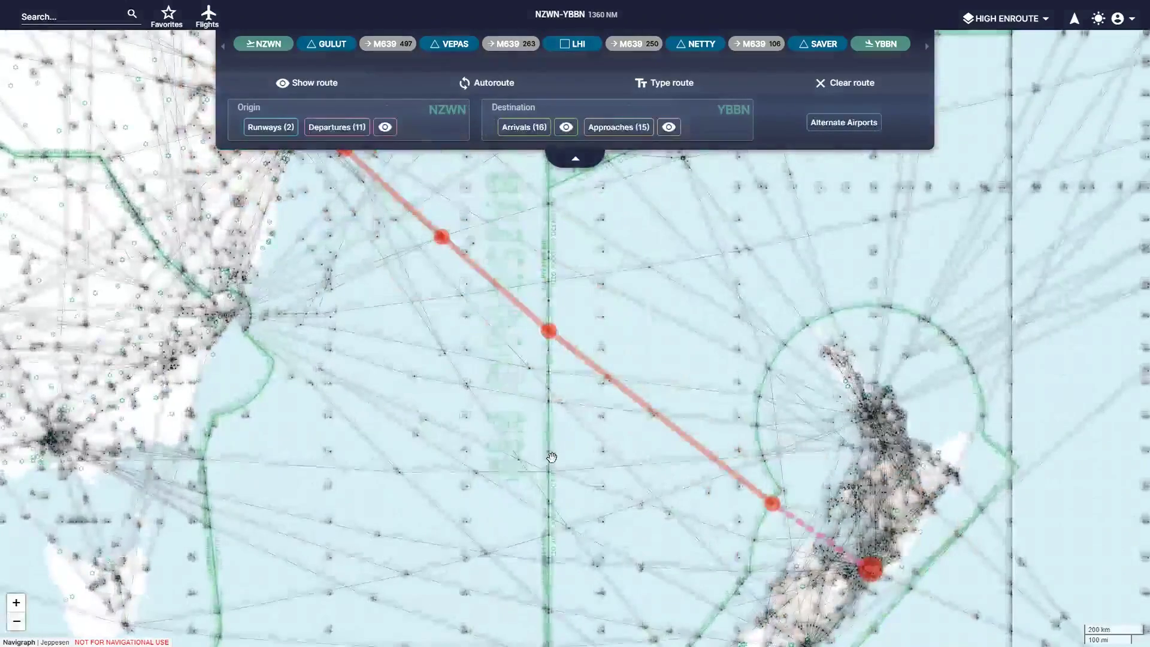
pyautogui.moveTo(547, 331)
pyautogui.mouseDown()
pyautogui.moveTo(606, 411)
pyautogui.moveTo(567, 402)
pyautogui.mouseUp()
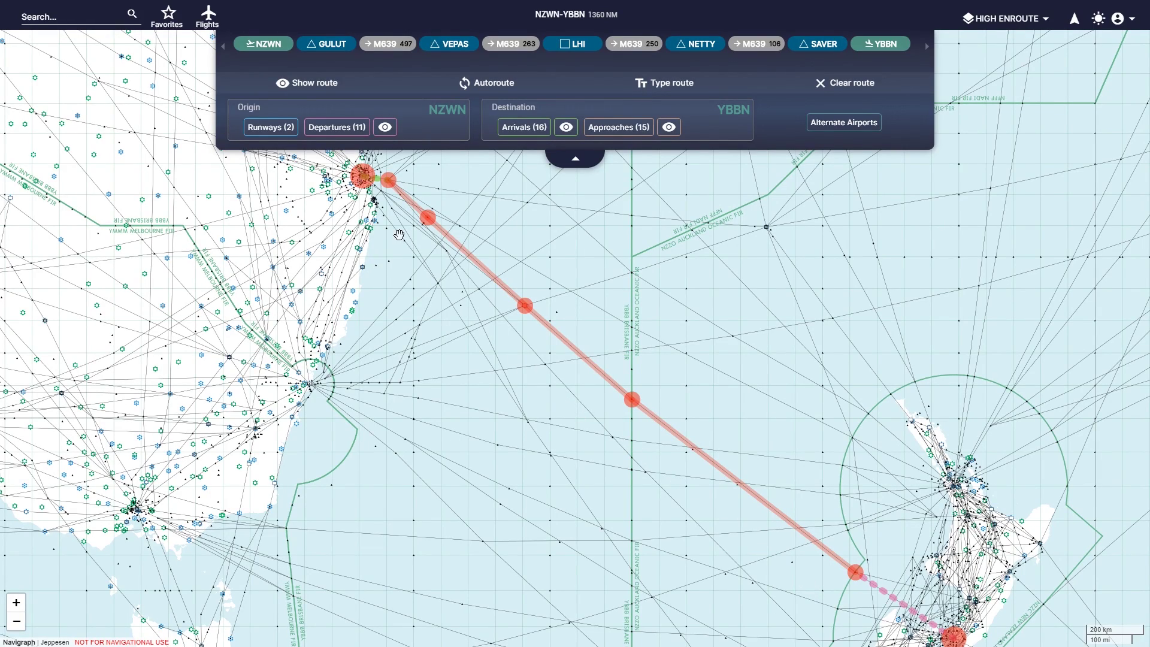
pyautogui.moveTo(979, 578); pyautogui.dragTo(789, 465)
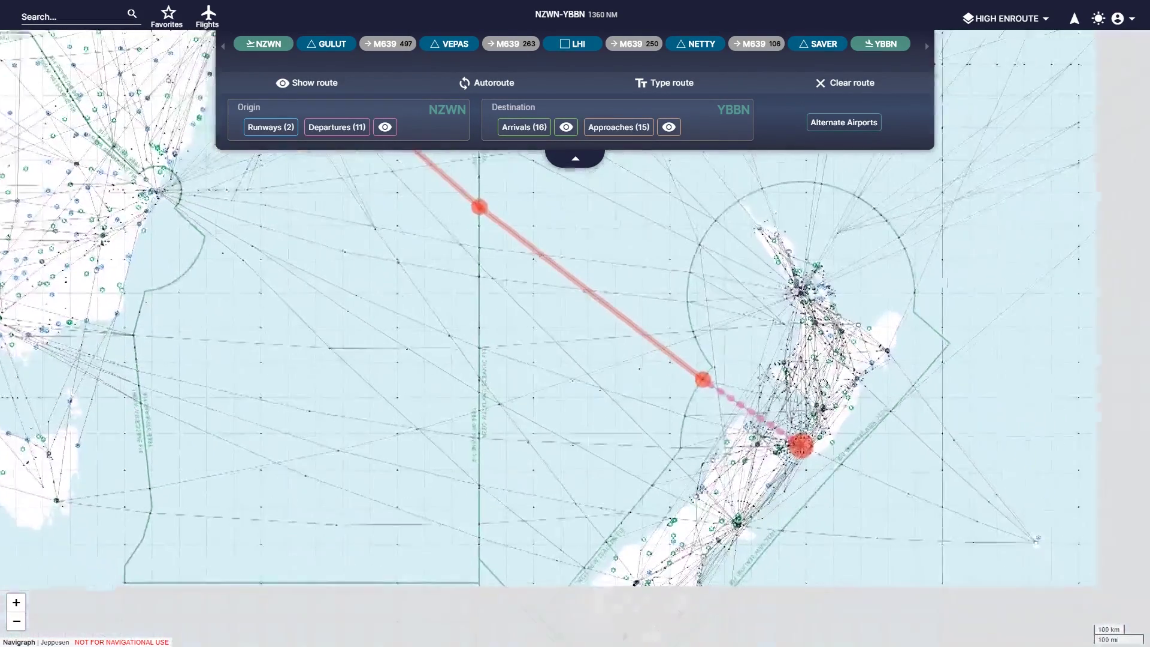
pyautogui.scroll(3, 789, 465)
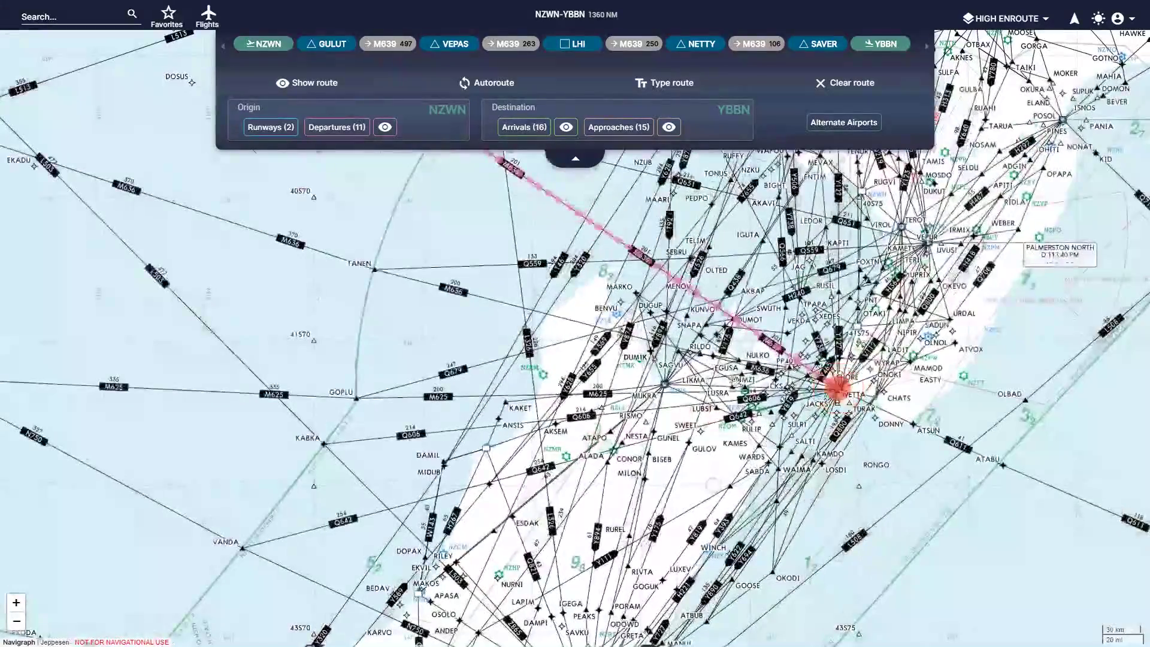
pyautogui.moveTo(707, 371); pyautogui.dragTo(674, 465)
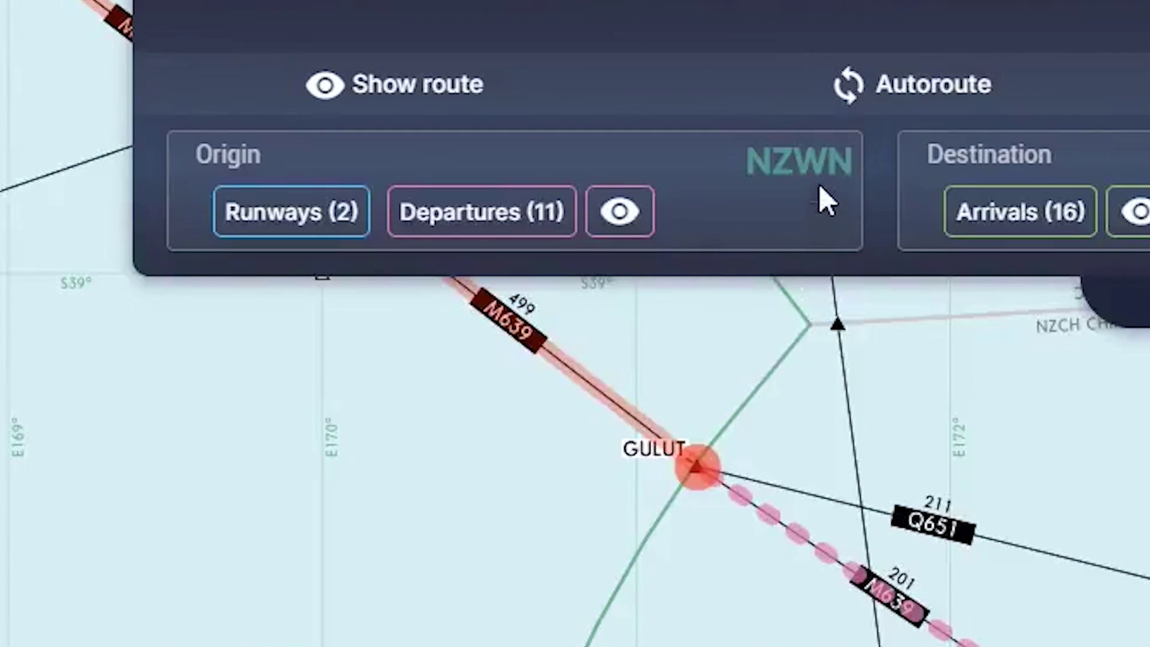
# Step: Open the charts list for origin NZWN and view the overview of its SID procedures, closing the overview when done
pyautogui.click(809, 147)
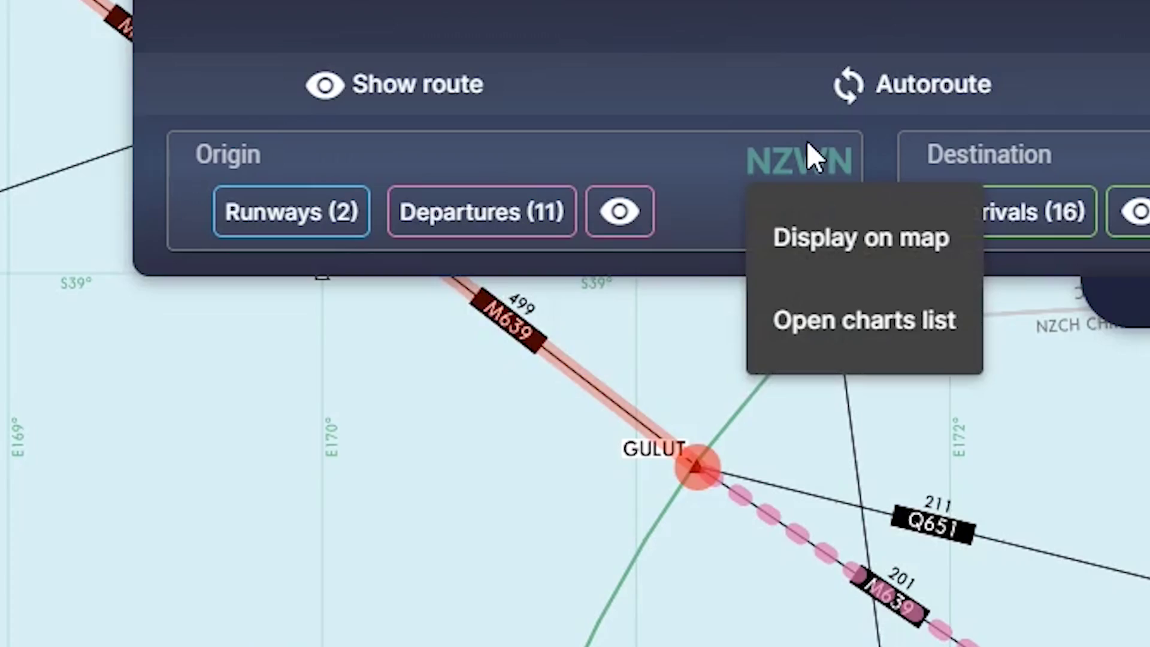
pyautogui.click(847, 345)
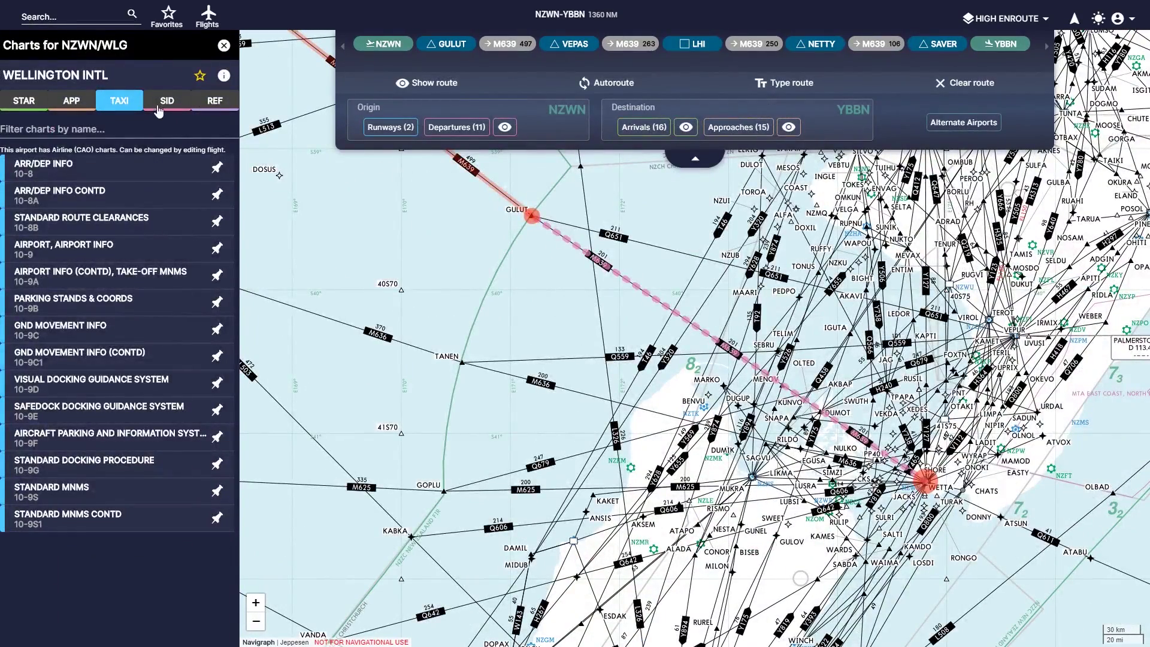
pyautogui.click(161, 106)
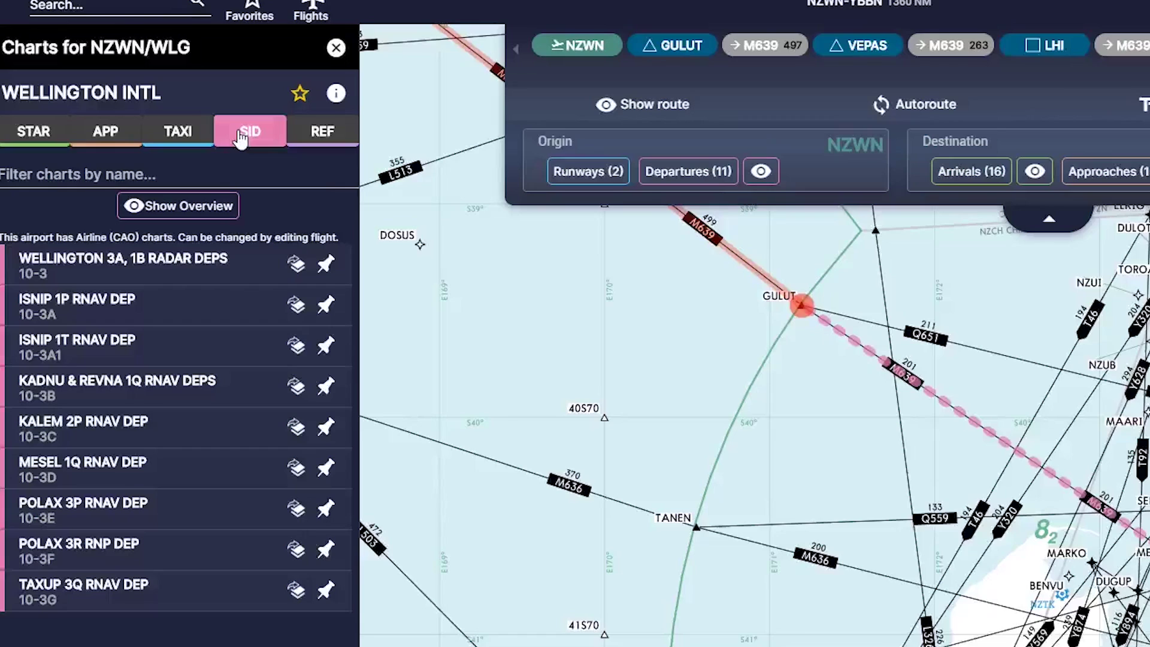
pyautogui.click(179, 210)
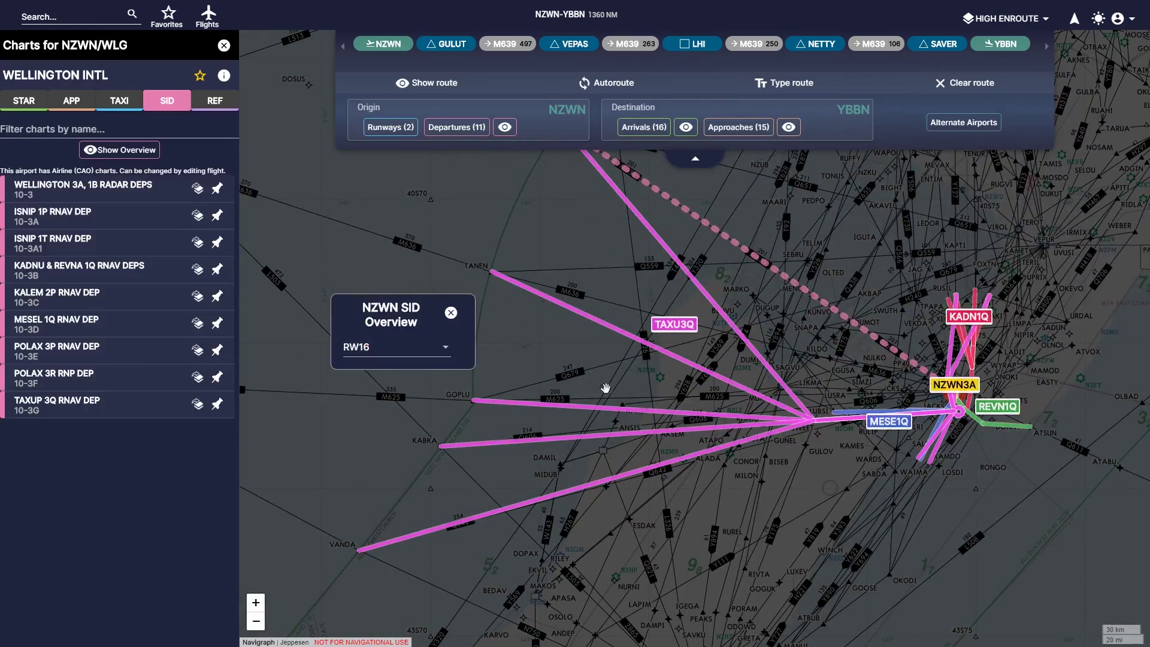
pyautogui.moveTo(809, 357); pyautogui.dragTo(704, 383)
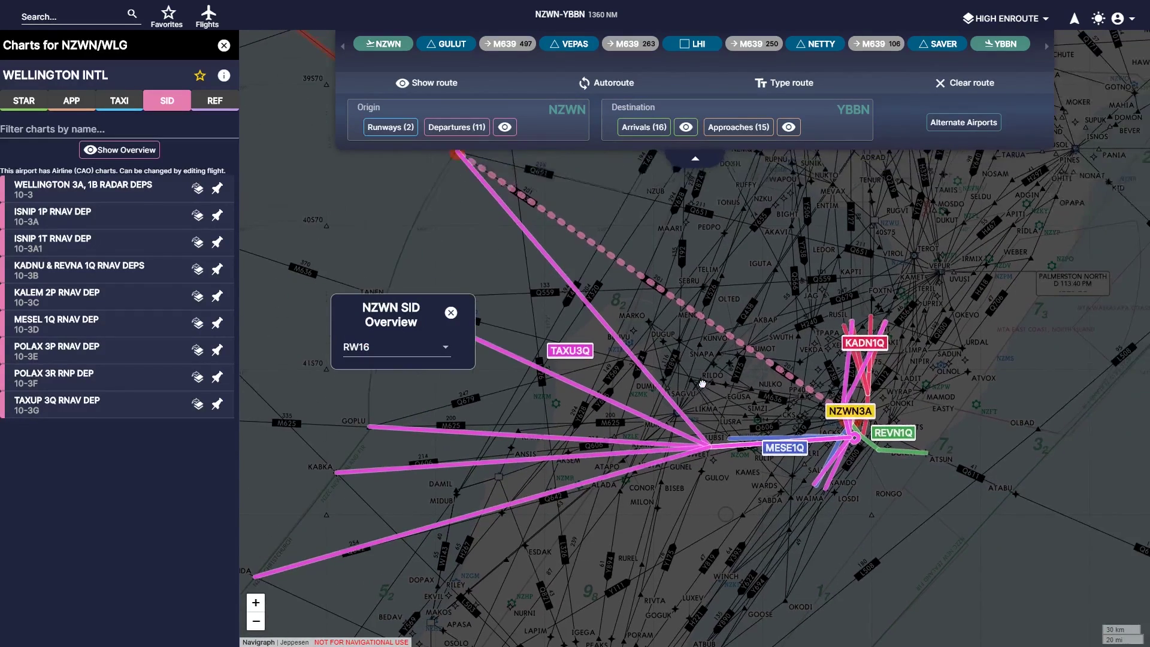
pyautogui.click(451, 313)
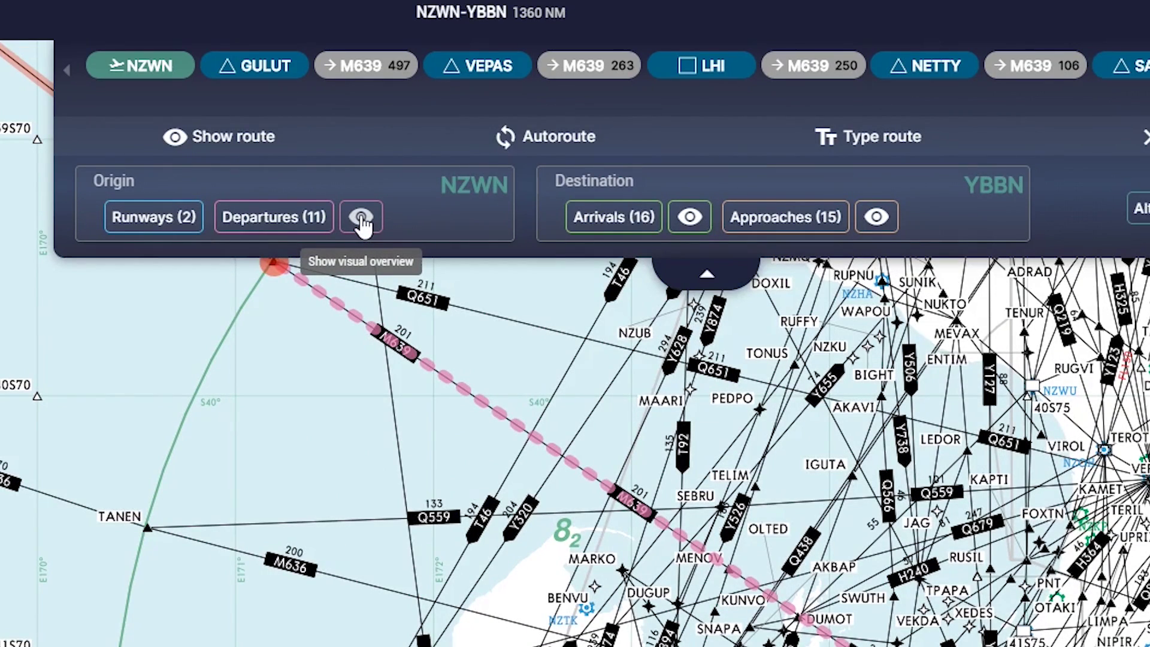
# Step: Show the visual overview of the origin's departures for runway RW34
pyautogui.click(361, 219)
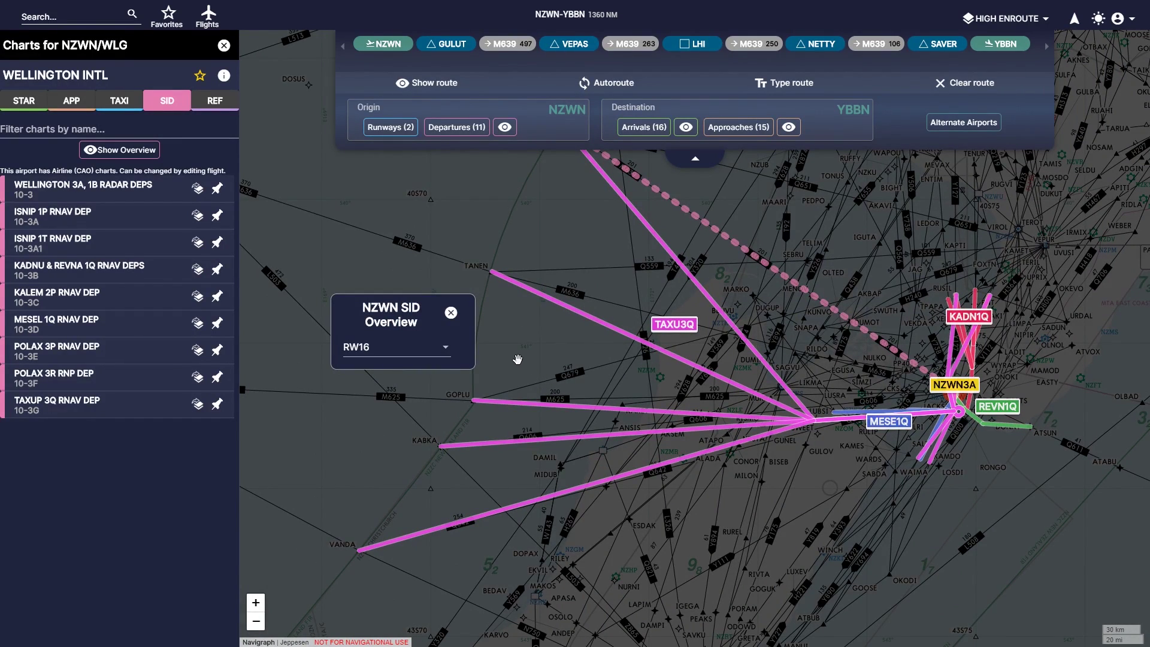
pyautogui.click(436, 352)
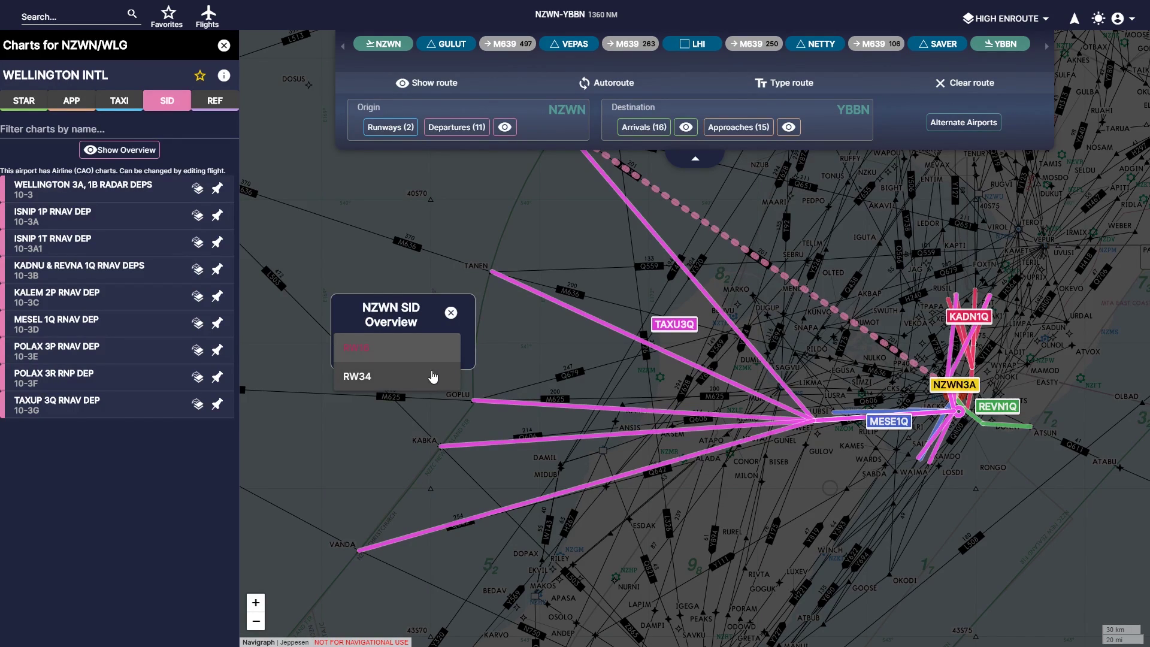
pyautogui.click(375, 377)
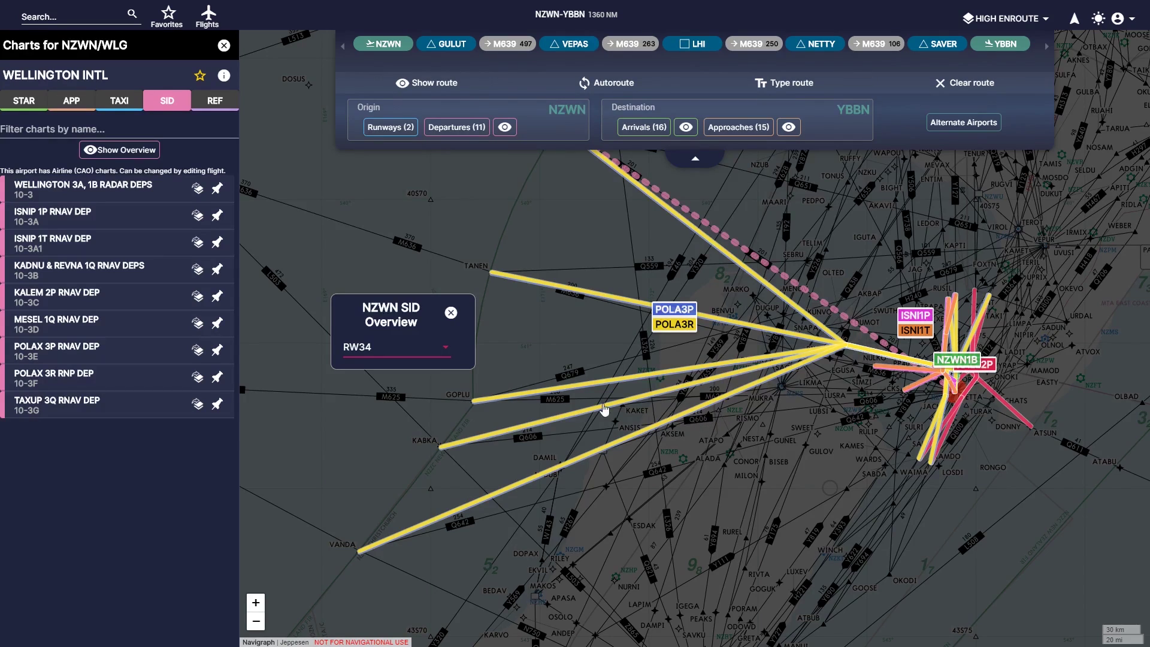
# Step: Switch the NZWN SID overview to runway RW16 and examine its departure procedures around Wellington
pyautogui.click(425, 356)
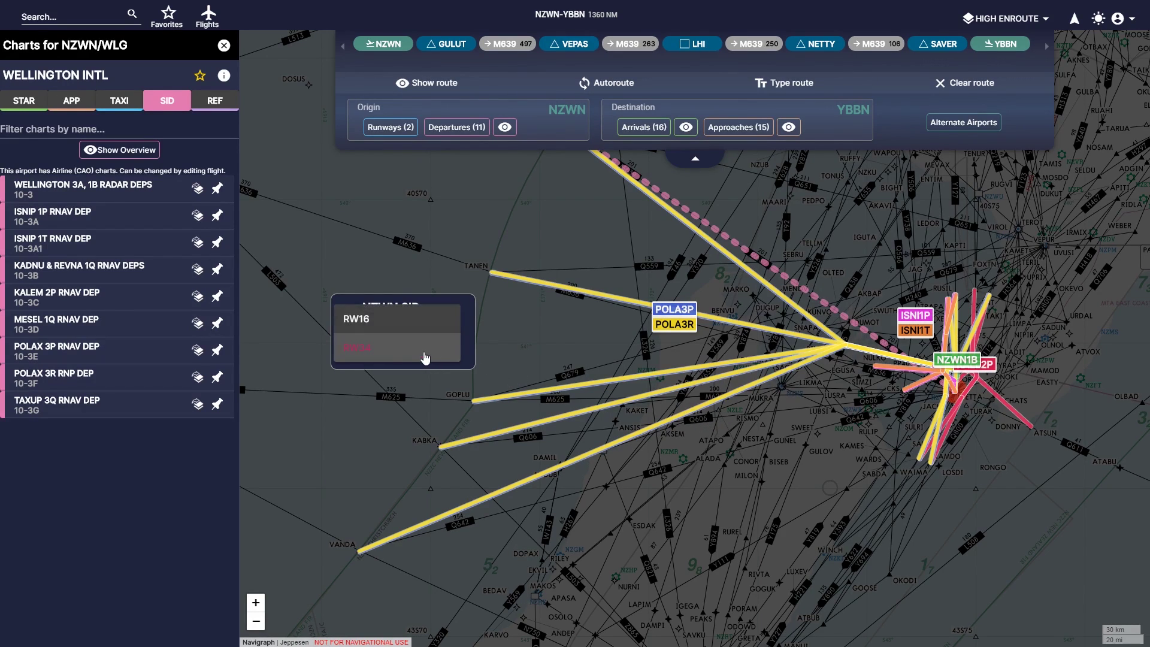
pyautogui.click(395, 326)
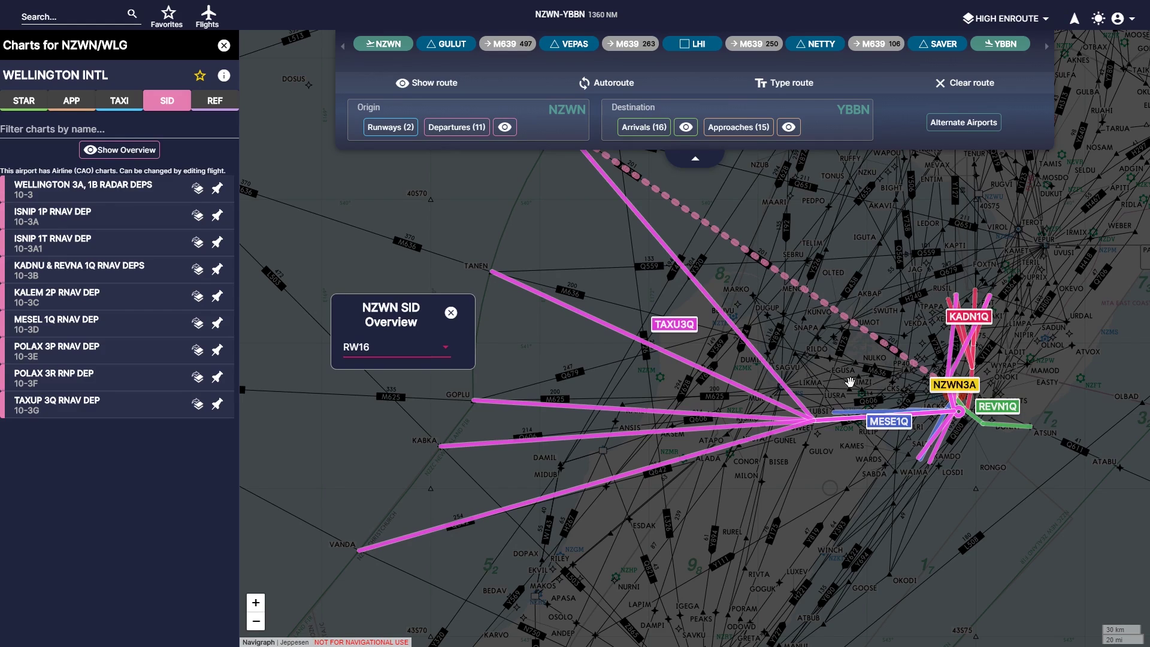
pyautogui.moveTo(807, 365); pyautogui.dragTo(740, 372)
pyautogui.scroll(2, 773, 399)
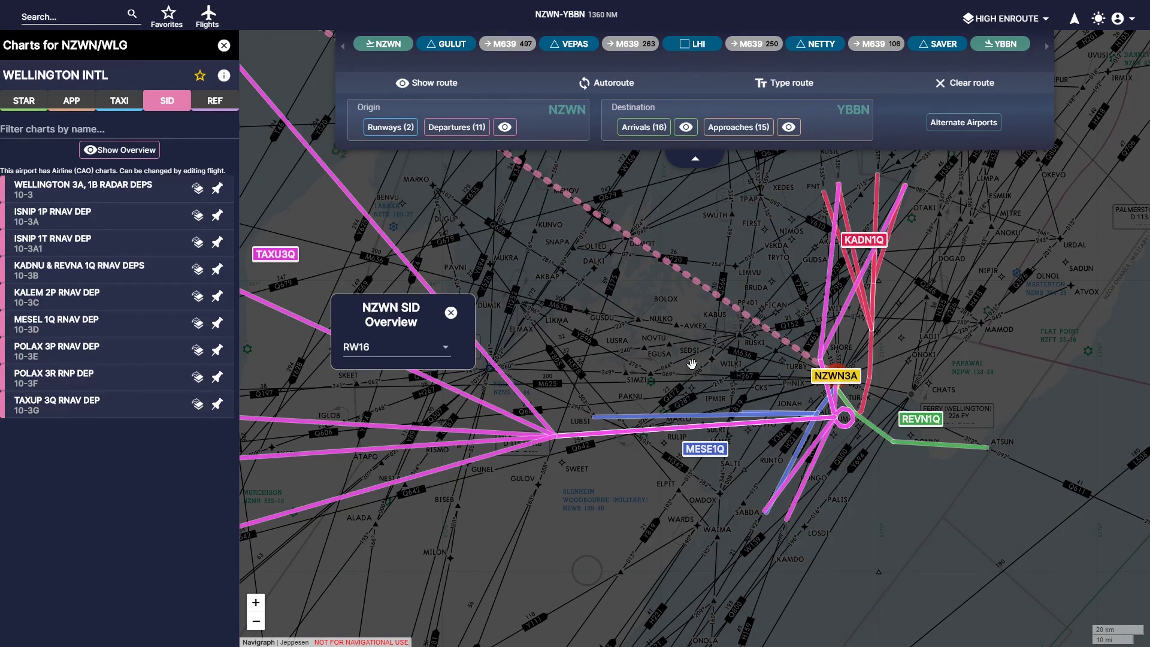
pyautogui.moveTo(656, 356); pyautogui.dragTo(728, 341)
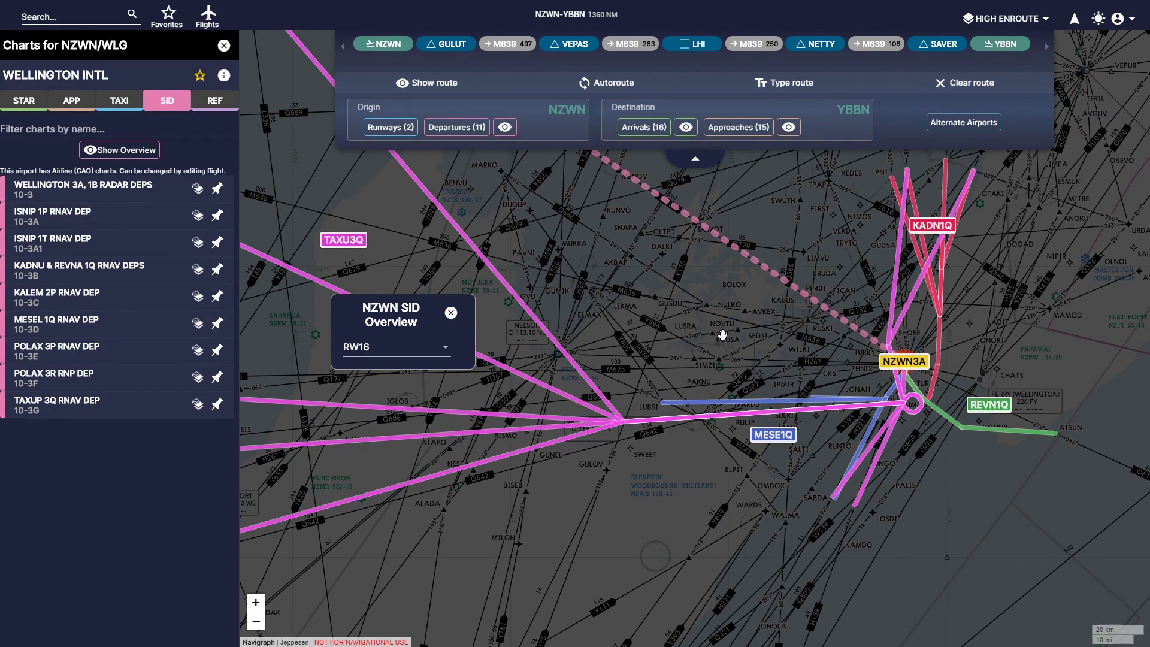
# Step: Select the TAXU3Q departure and examine its linked chart 10-3G TAXUP 3Q RNAV DEP over the map, hiding the chart when done
pyautogui.click(555, 340)
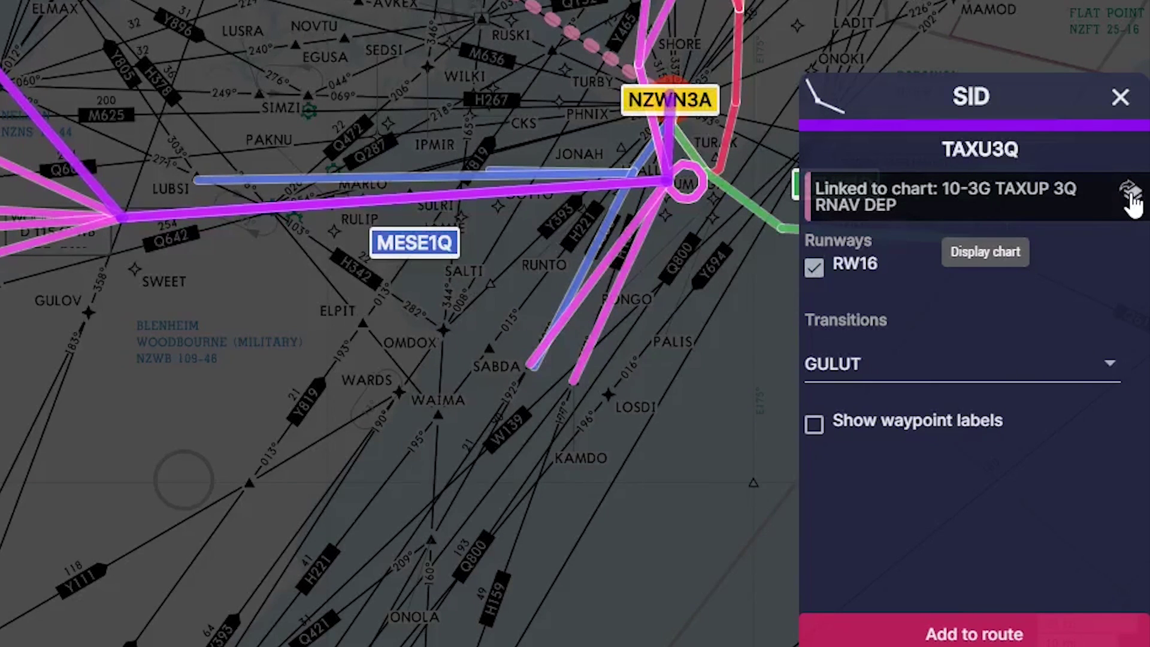
pyautogui.click(1131, 198)
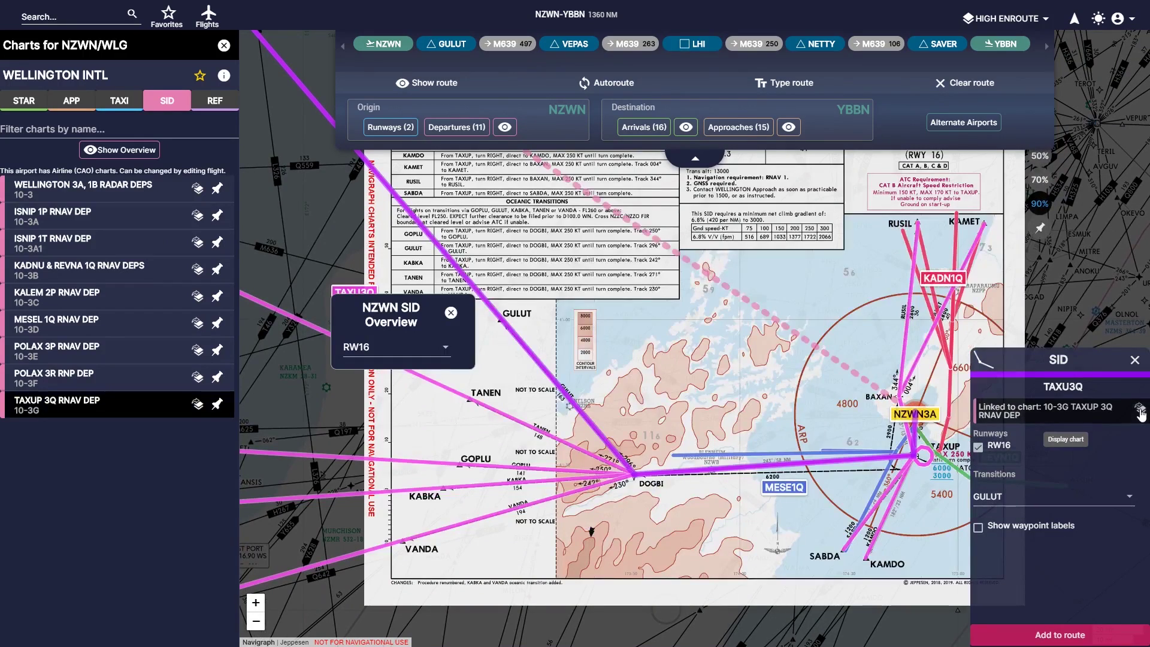
pyautogui.moveTo(774, 345); pyautogui.dragTo(715, 347)
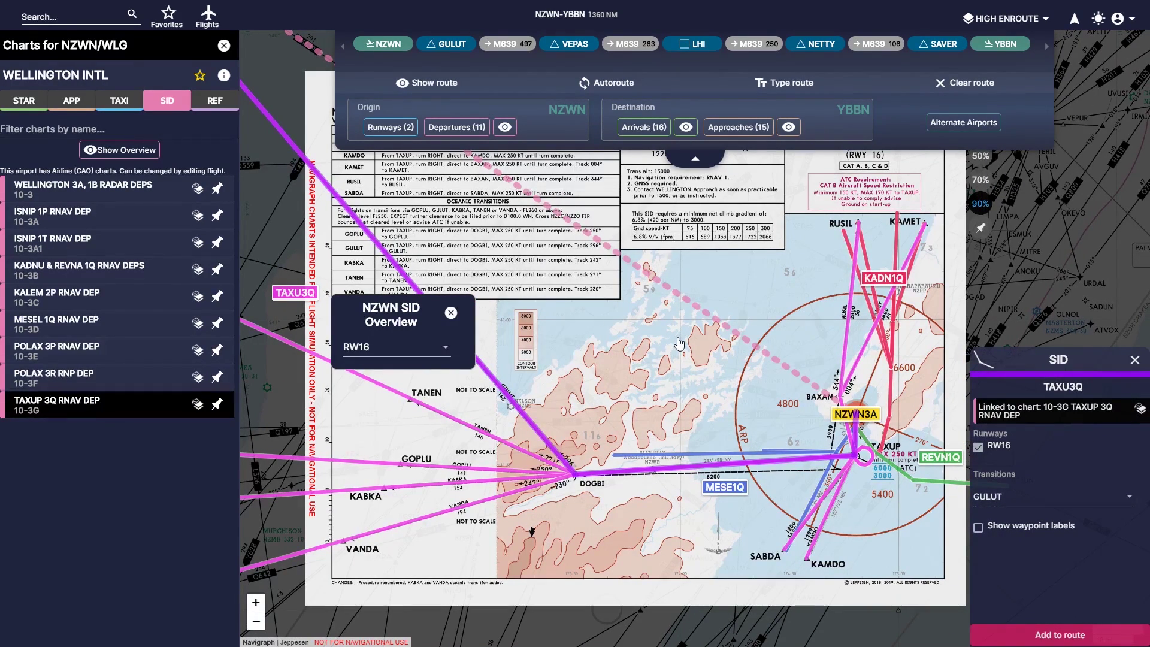
pyautogui.moveTo(670, 321); pyautogui.dragTo(665, 345)
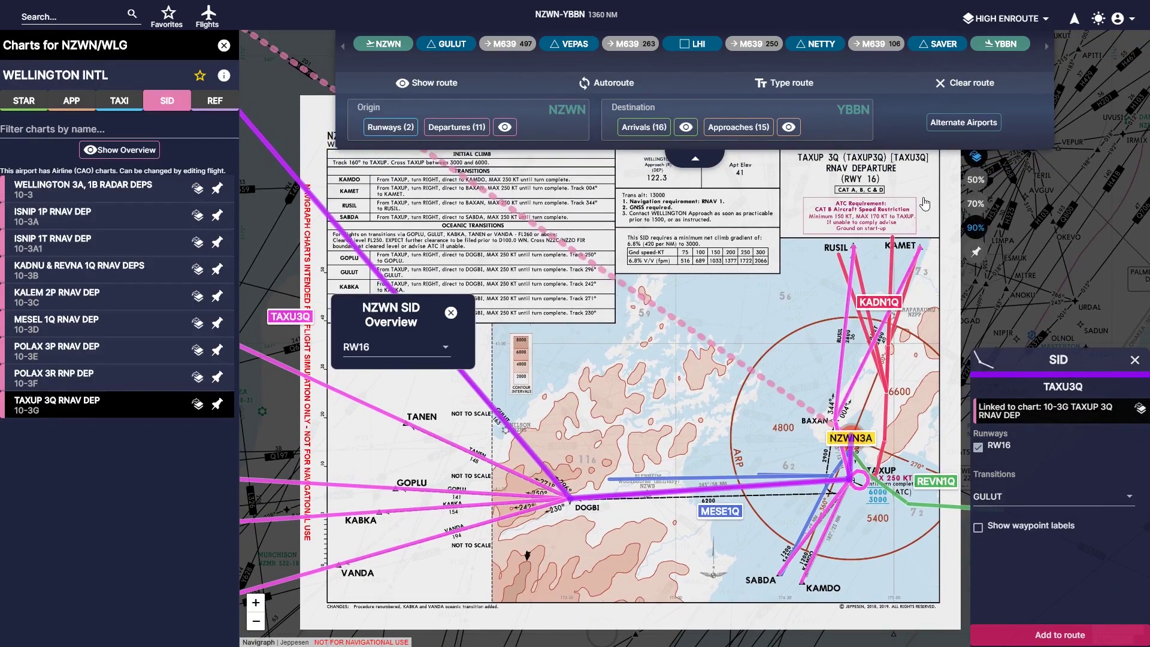
pyautogui.moveTo(923, 202); pyautogui.dragTo(899, 286)
pyautogui.click(950, 192)
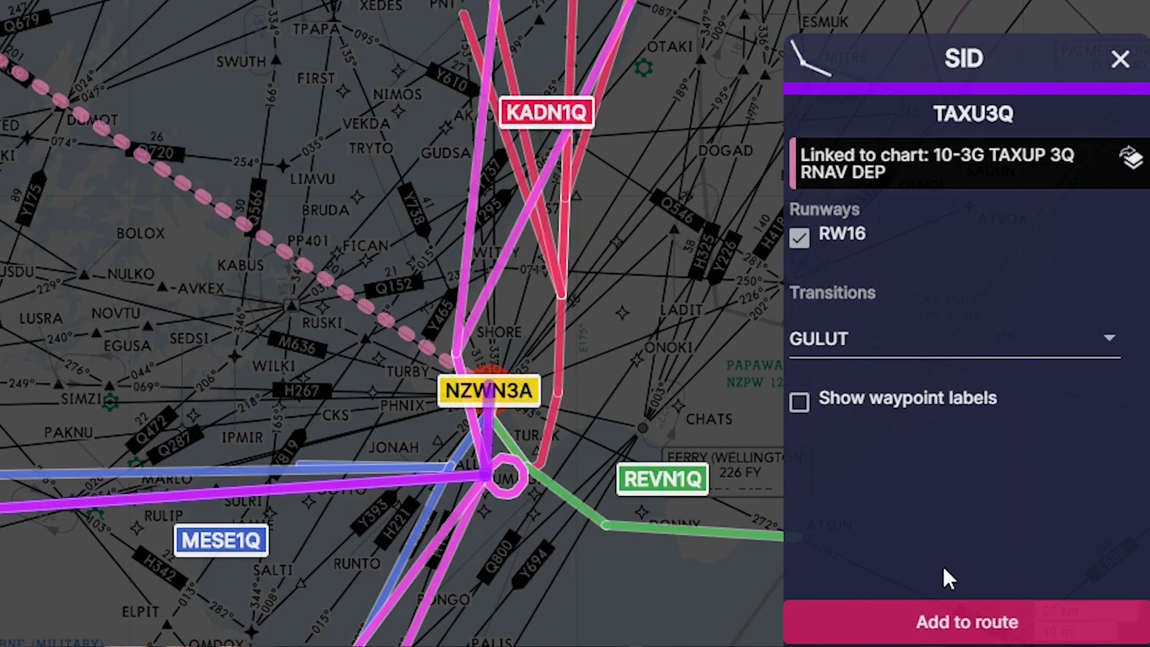
# Step: Add the TAXU3Q departure from RW16 with the GULUT transition to the route and close the SID overview
pyautogui.click(961, 628)
pyautogui.click(1120, 59)
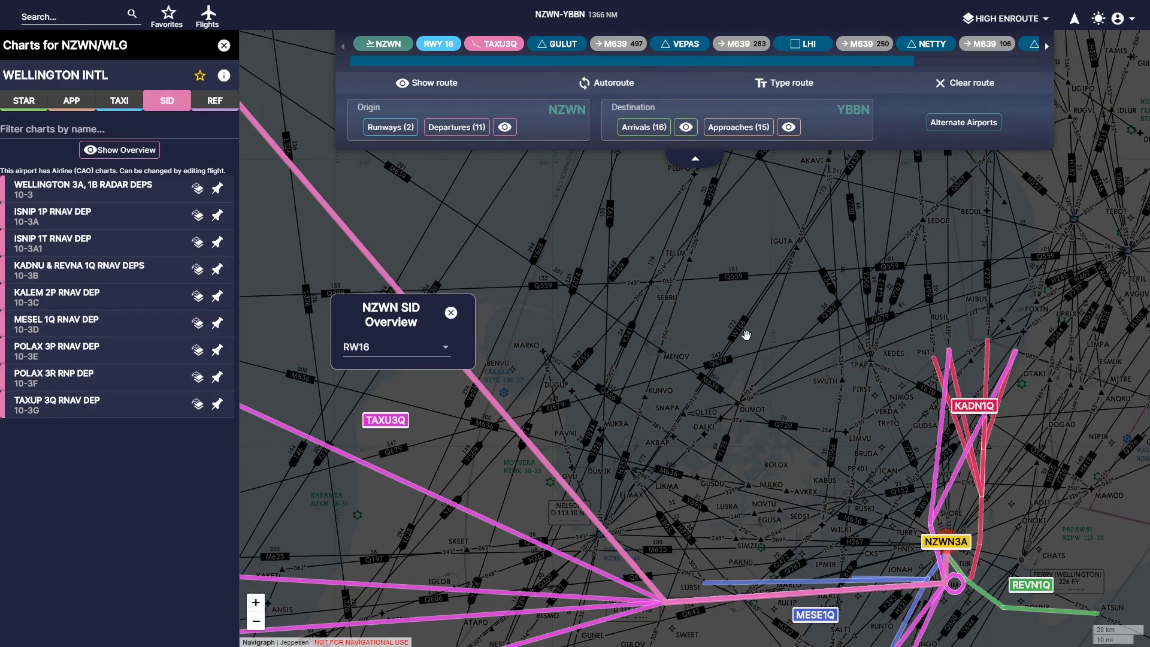
pyautogui.click(451, 313)
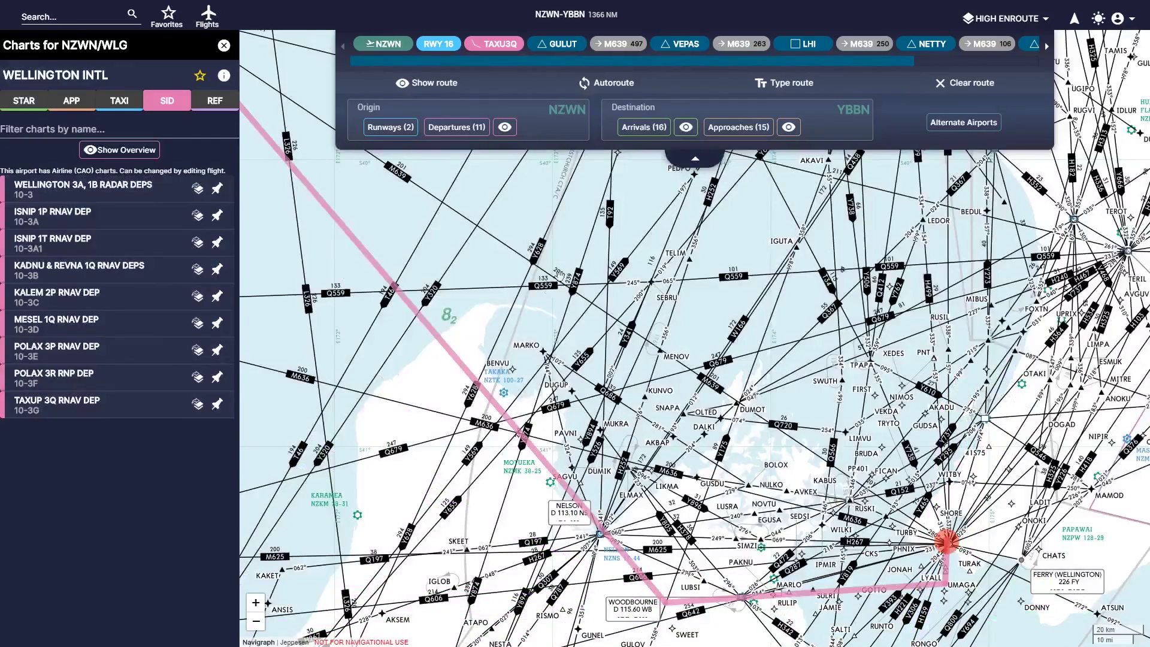
# Step: Follow the planned route on the map from Wellington via GULUT and the M639 airway to SAVER and Brisbane
pyautogui.moveTo(638, 422); pyautogui.dragTo(704, 396)
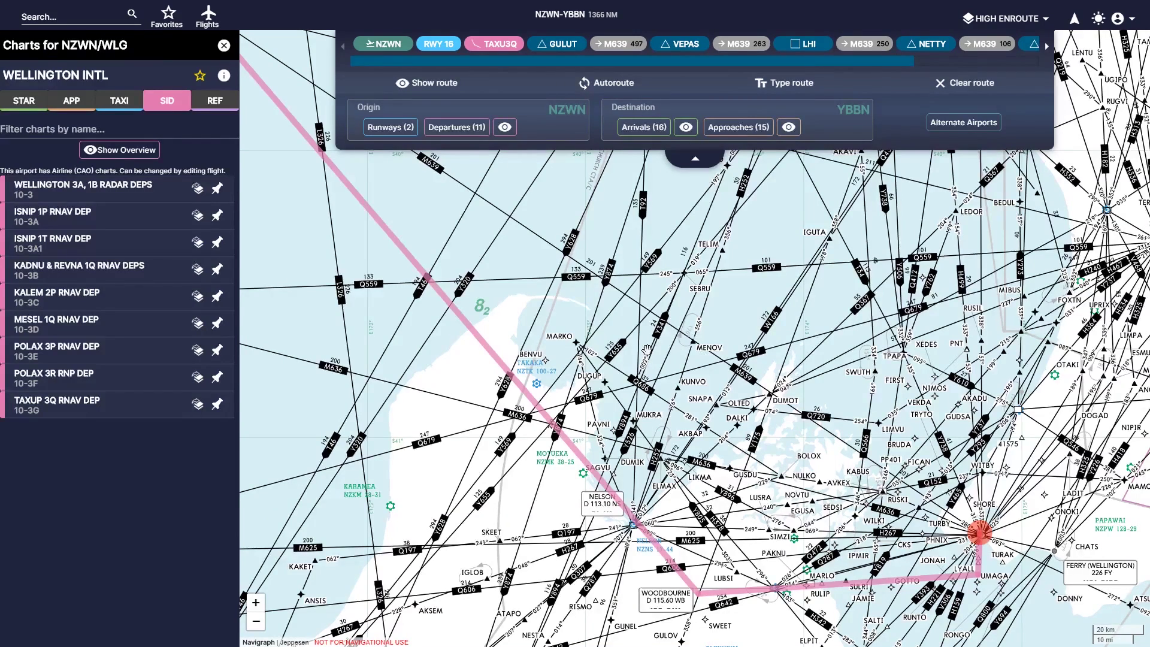
pyautogui.moveTo(647, 363); pyautogui.dragTo(732, 376)
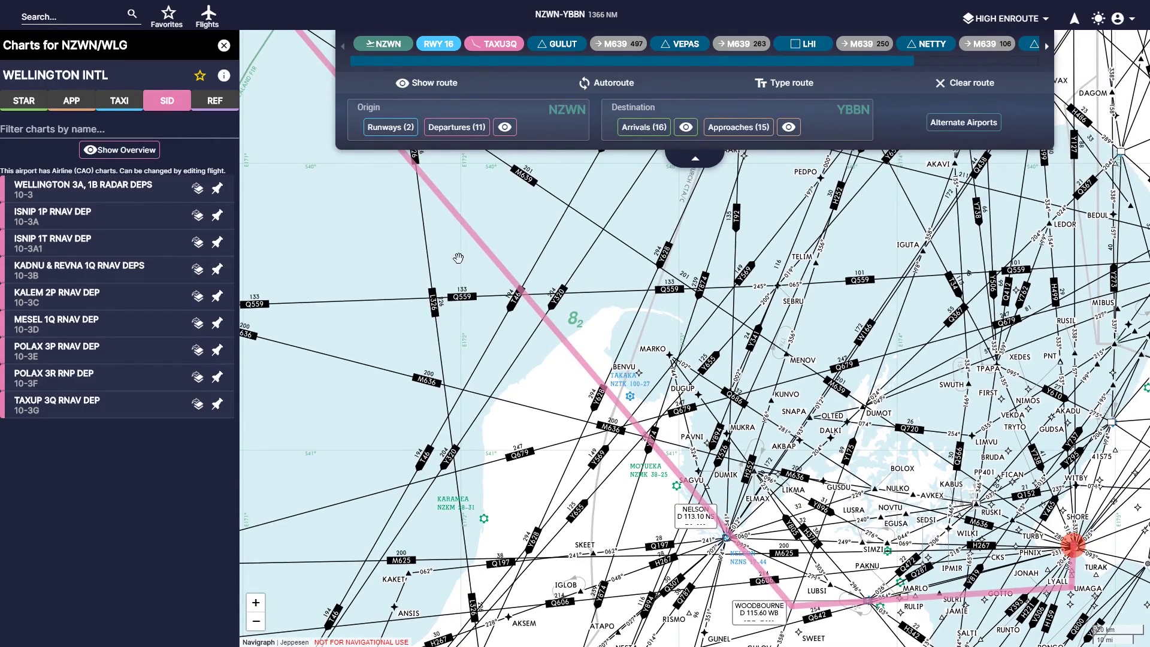
pyautogui.moveTo(458, 258); pyautogui.dragTo(495, 319)
pyautogui.moveTo(568, 268); pyautogui.dragTo(653, 367)
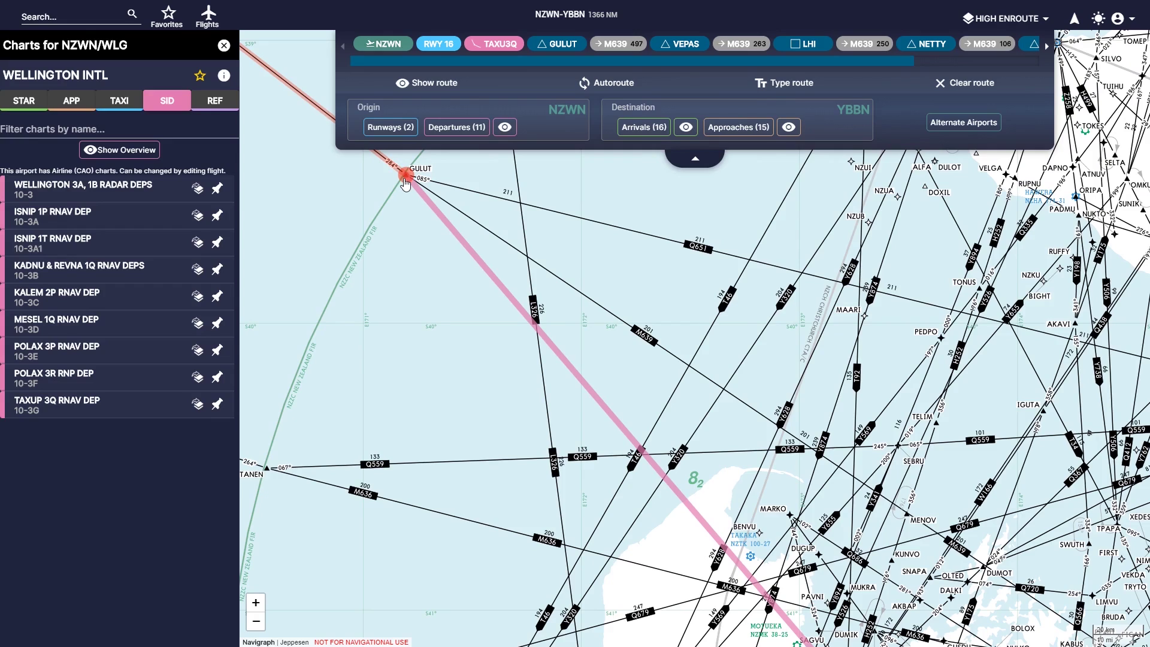
pyautogui.moveTo(395, 186); pyautogui.dragTo(460, 254)
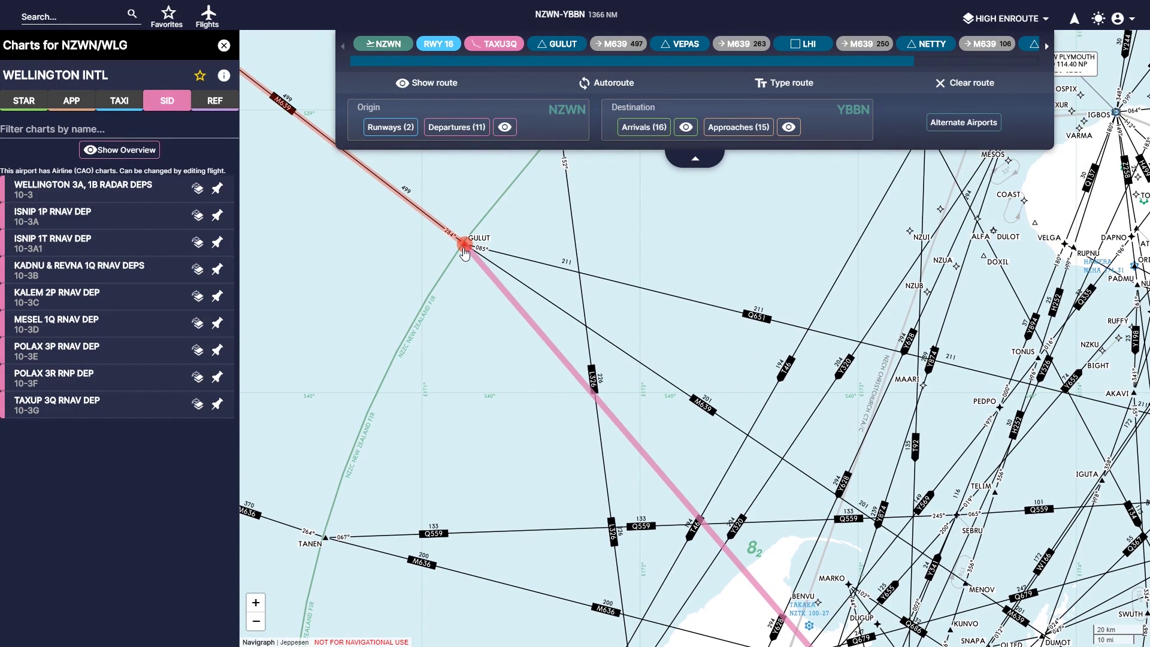
pyautogui.moveTo(554, 260); pyautogui.dragTo(668, 320)
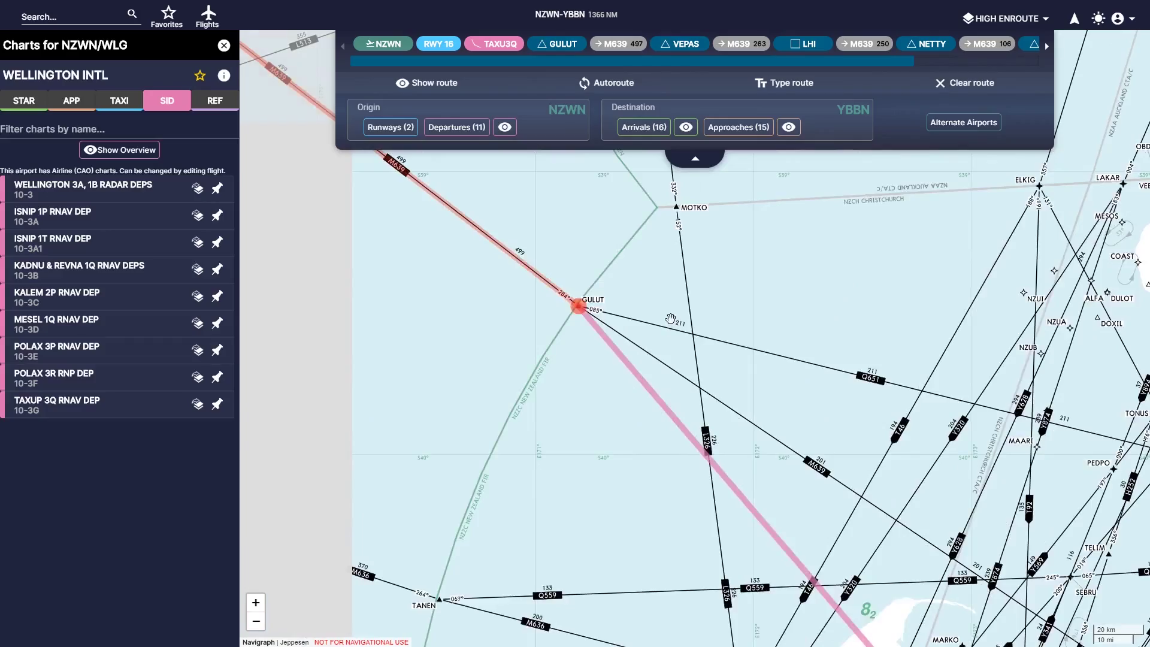
pyautogui.scroll(-2, 490, 226)
pyautogui.moveTo(490, 226); pyautogui.dragTo(631, 287)
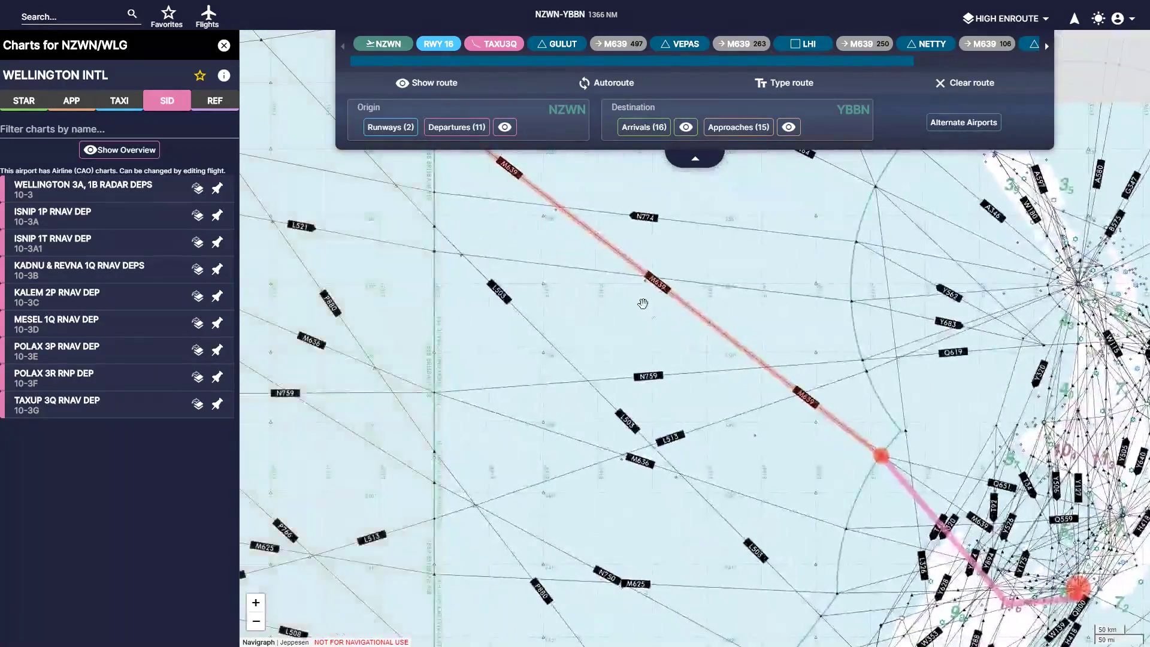
pyautogui.scroll(-1, 631, 287)
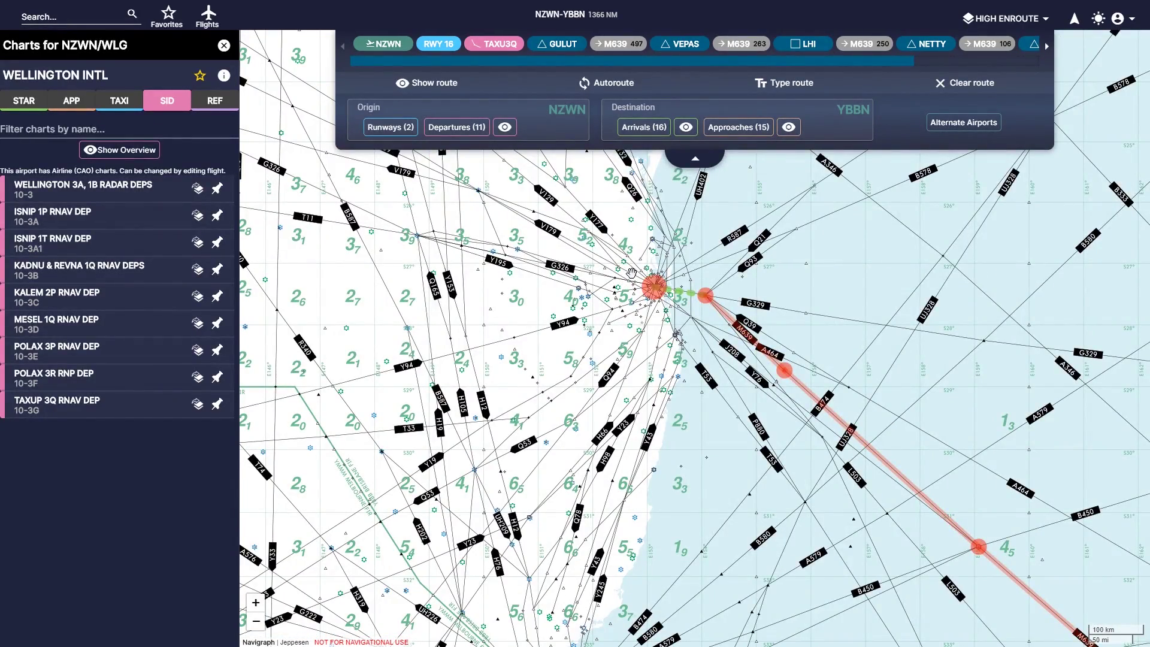
pyautogui.scroll(1, 682, 287)
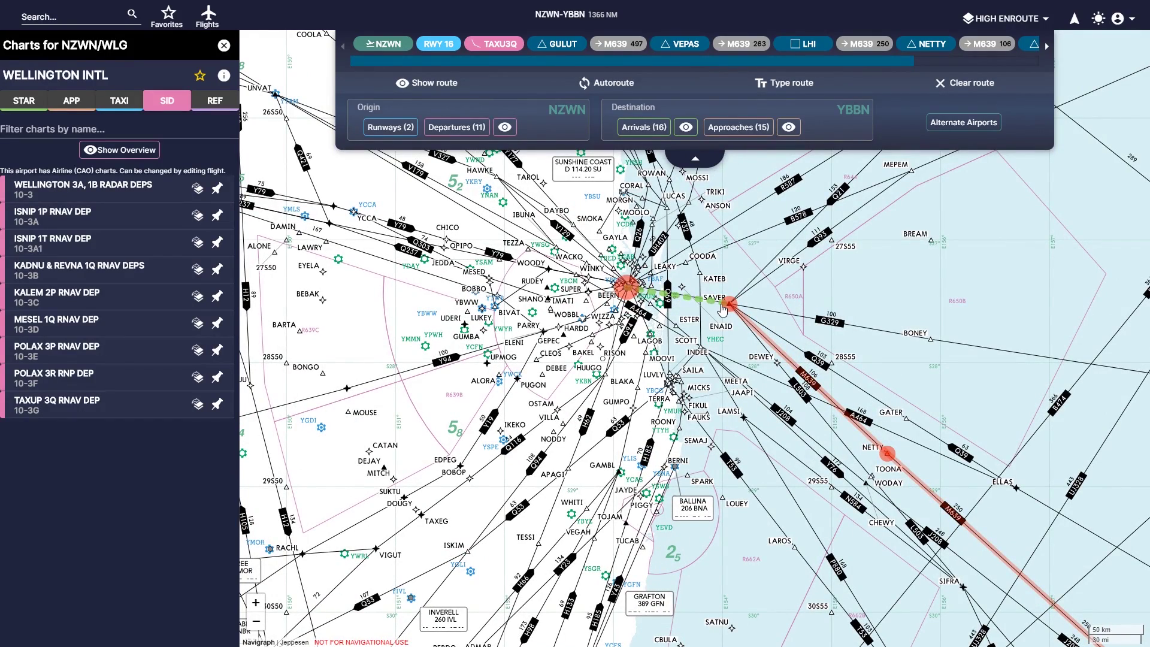
pyautogui.scroll(1, 715, 306)
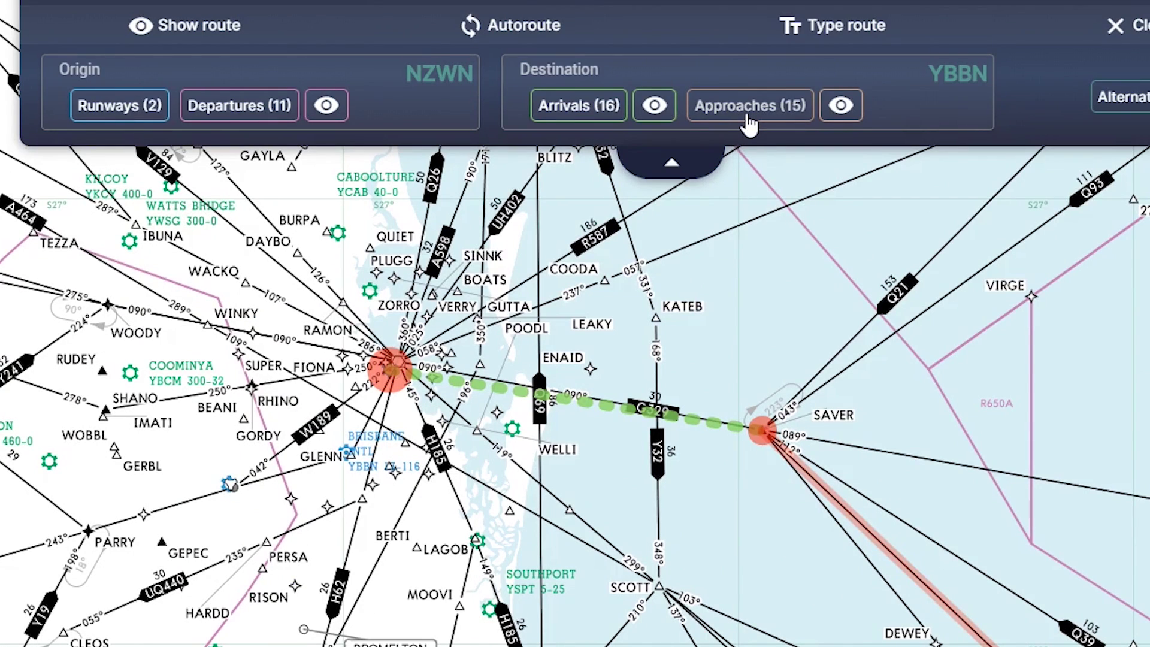
# Step: Add the ILS Z RWY 01R approach at YBBN to the route with the Final transition
pyautogui.click(747, 117)
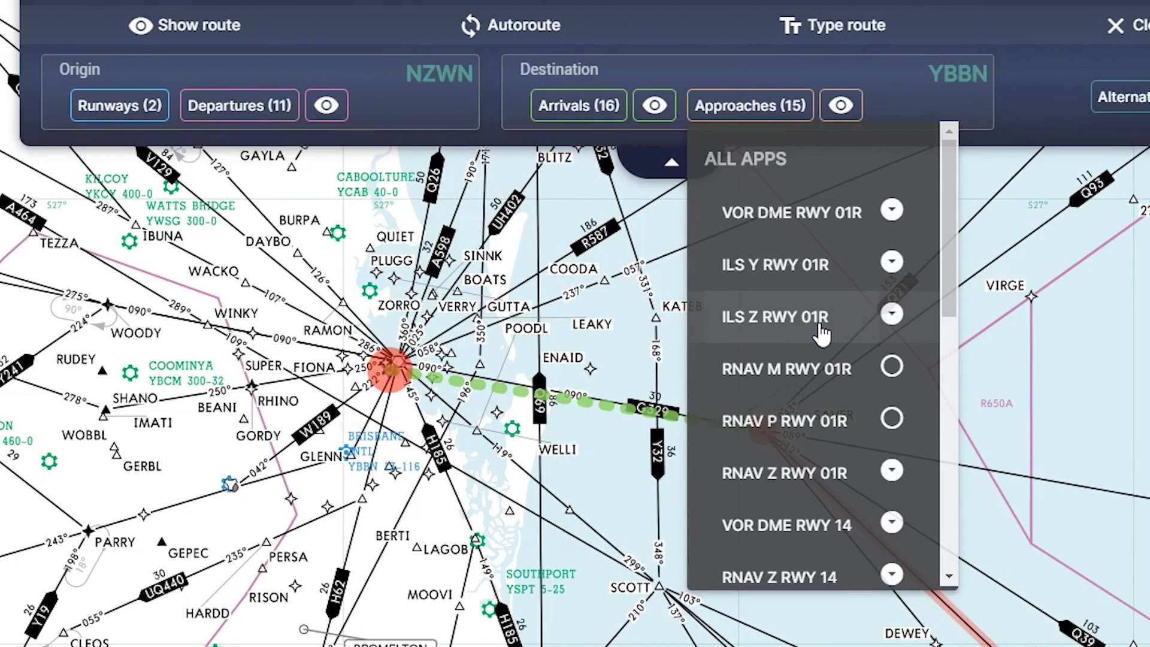
pyautogui.click(893, 312)
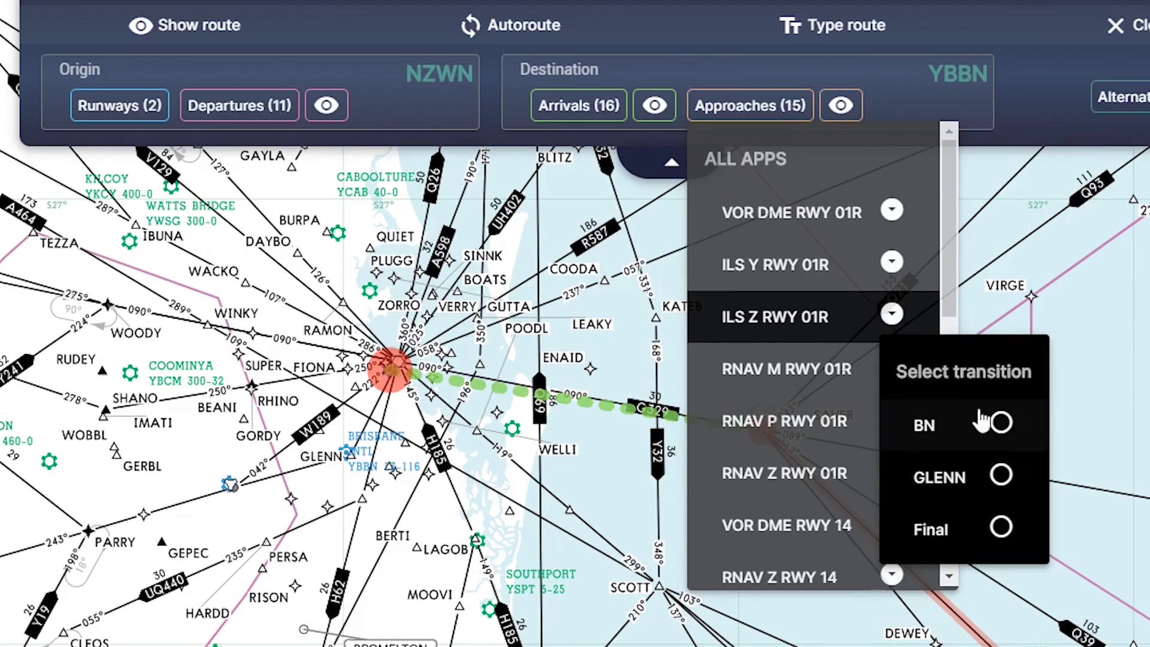
pyautogui.click(1001, 528)
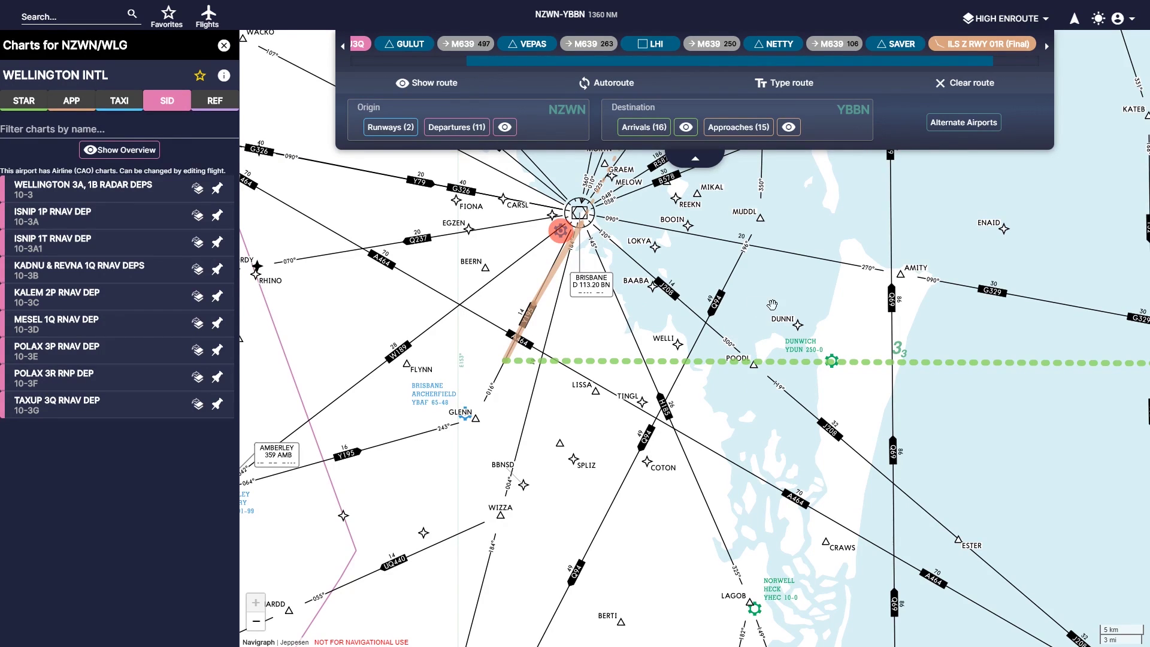
# Step: Show the visual overview of the YBBN arrivals and add the SAVE2A arrival from SAVER to the route
pyautogui.scroll(-2, 772, 304)
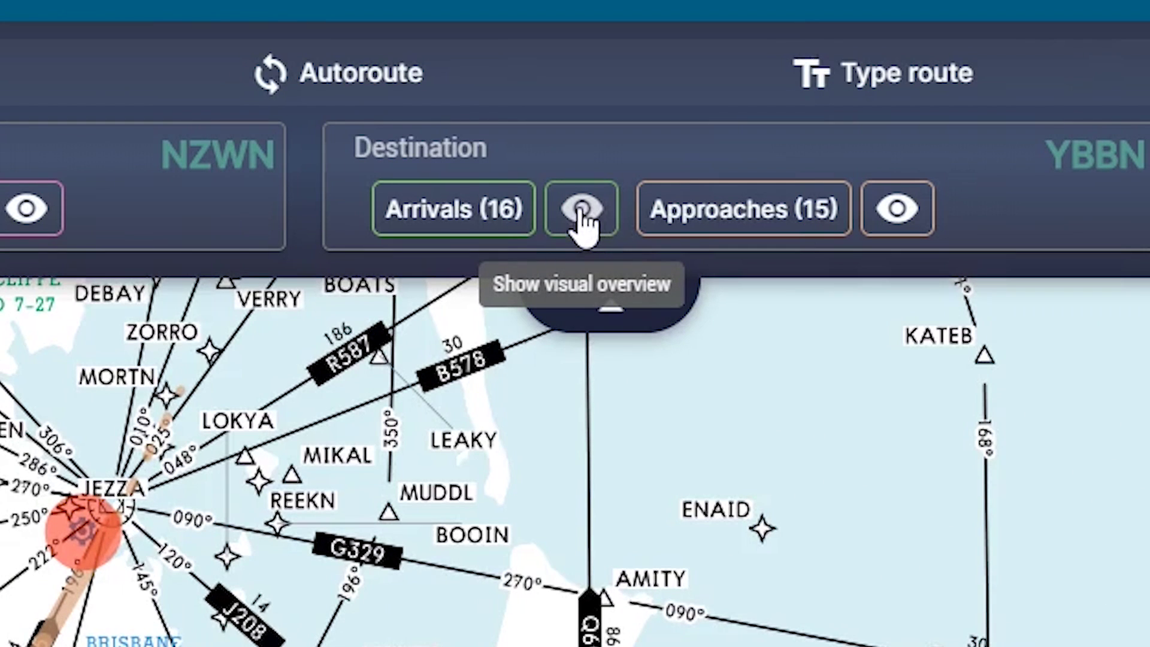
pyautogui.click(581, 211)
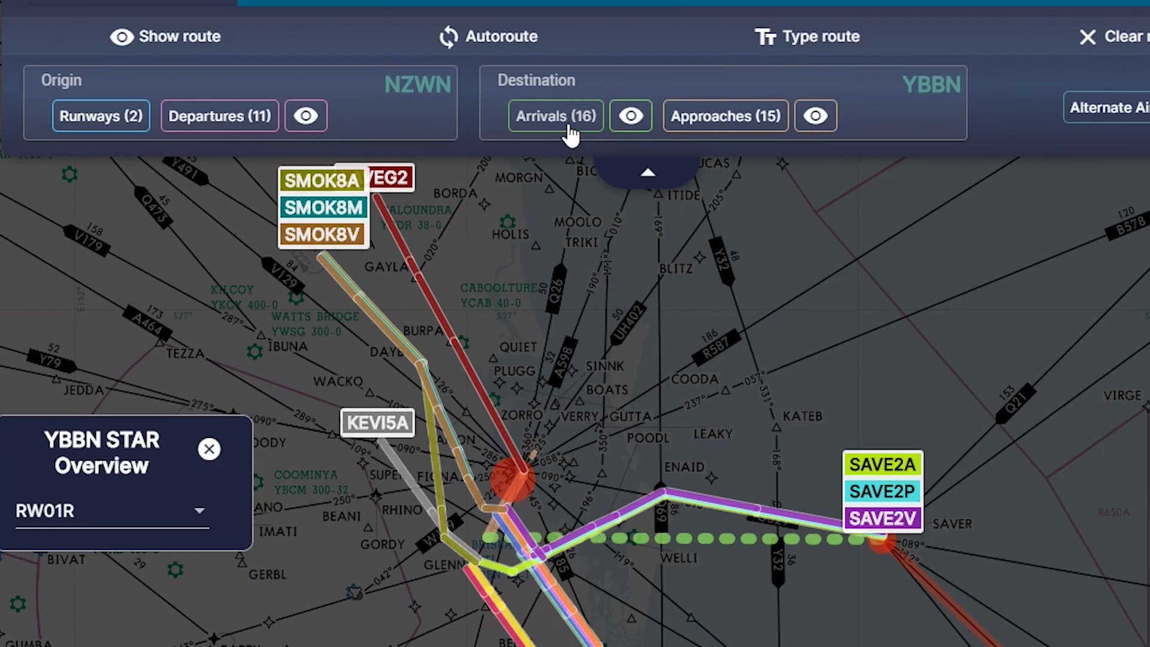
pyautogui.click(650, 128)
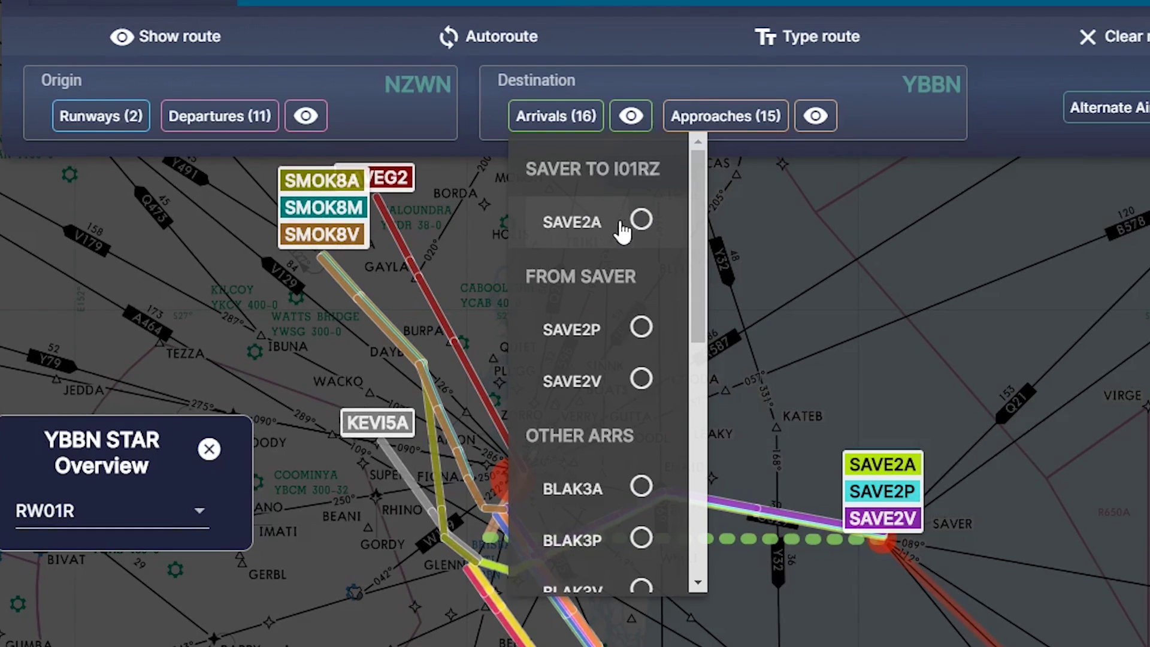
pyautogui.click(641, 221)
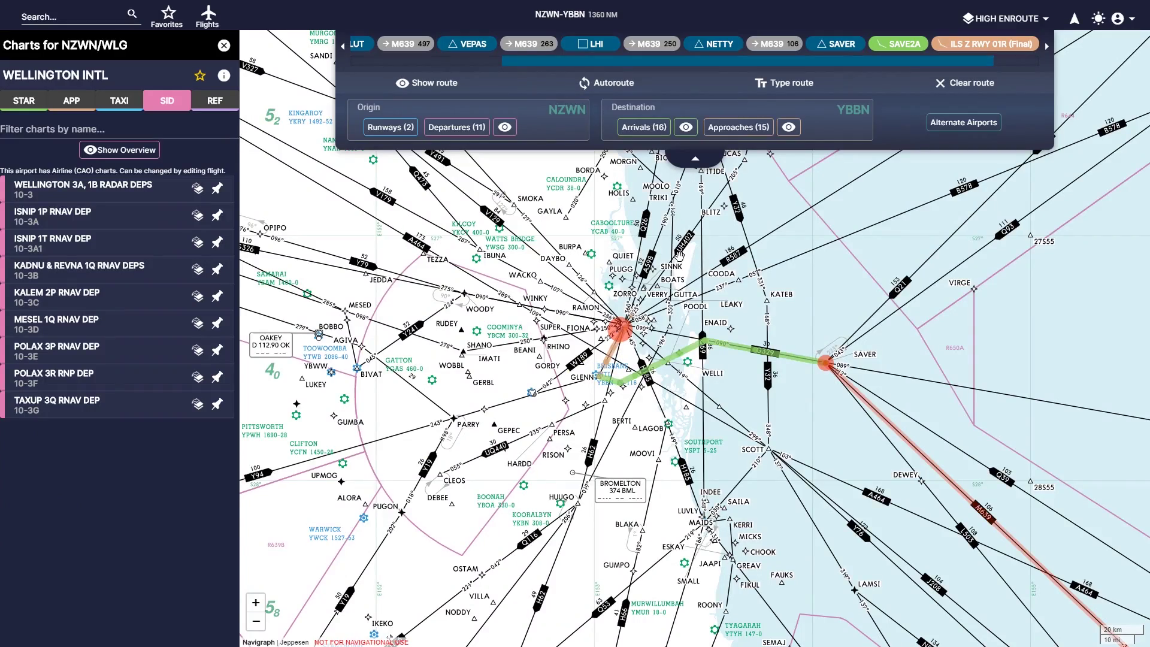
# Step: Inspect the link between arrival and approach near GLENN, and set the YBBN approach to ILS Z RWY 01R (GLENN)
pyautogui.scroll(2, 702, 329)
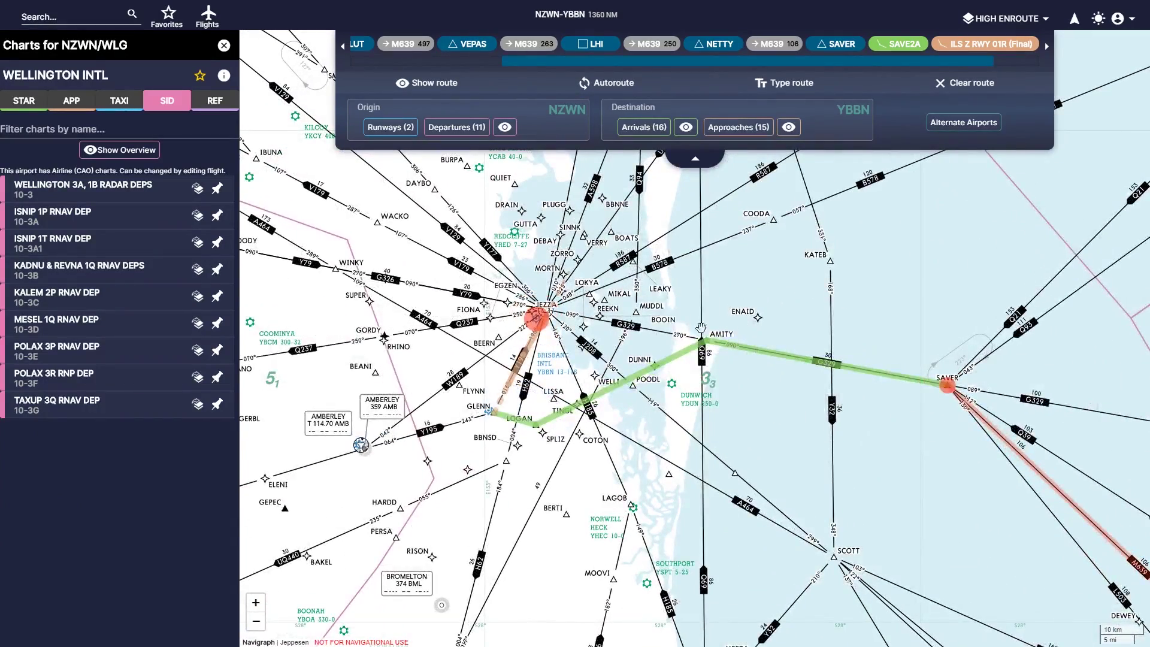
pyautogui.moveTo(651, 323); pyautogui.dragTo(734, 281)
pyautogui.scroll(2, 599, 331)
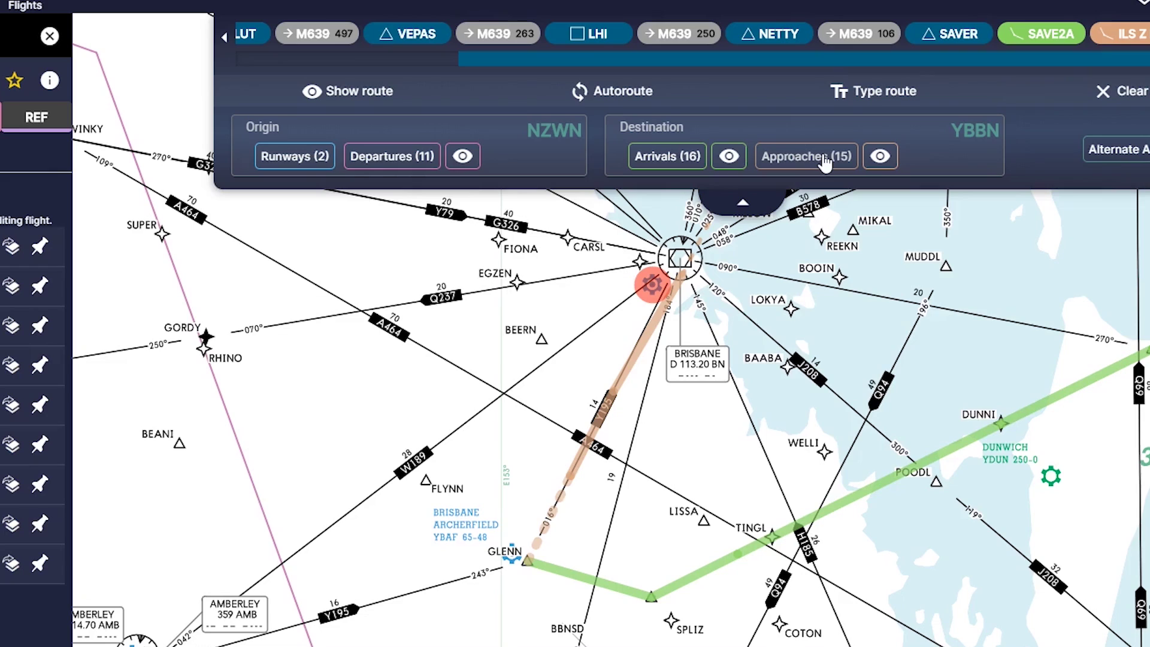
pyautogui.click(738, 127)
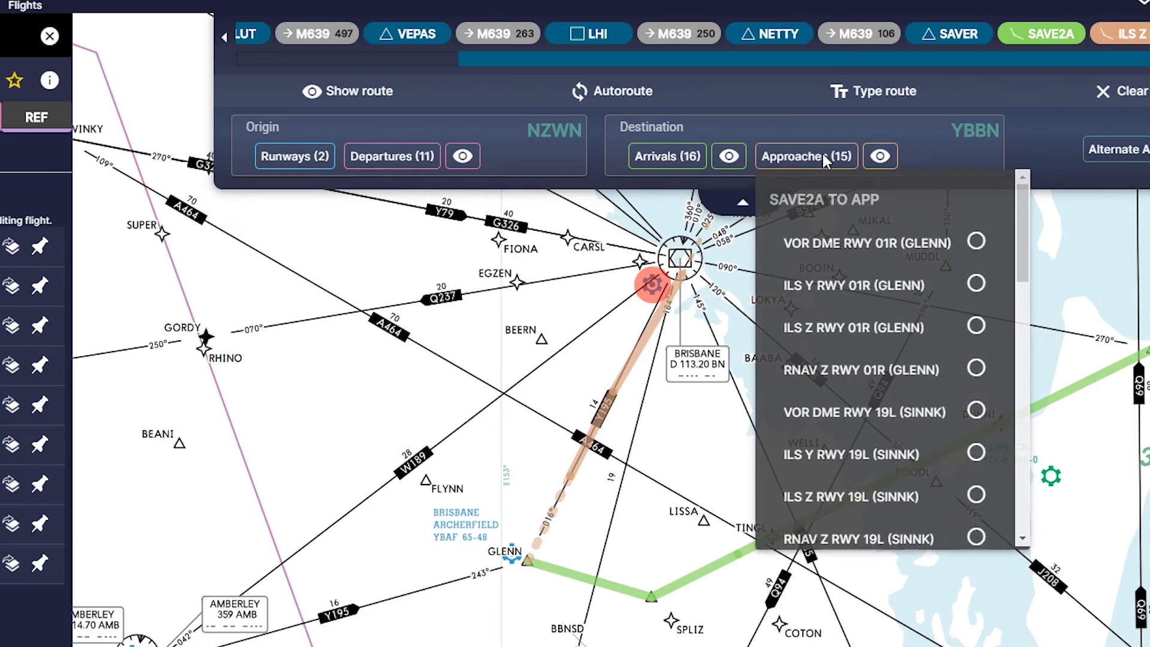
pyautogui.click(976, 328)
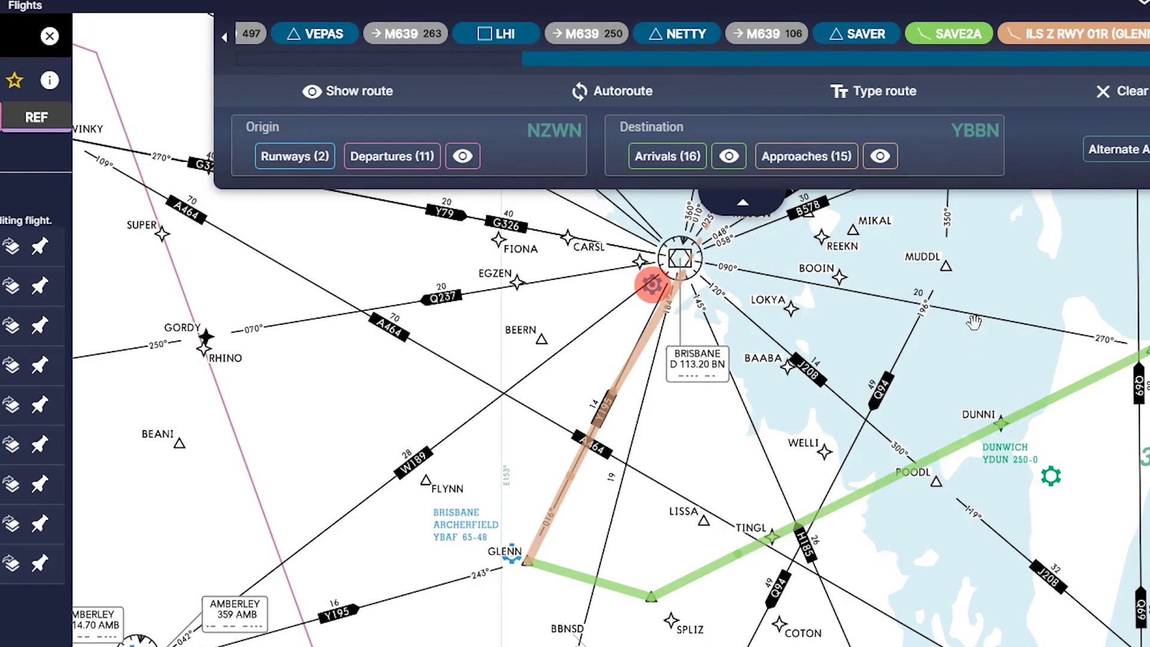